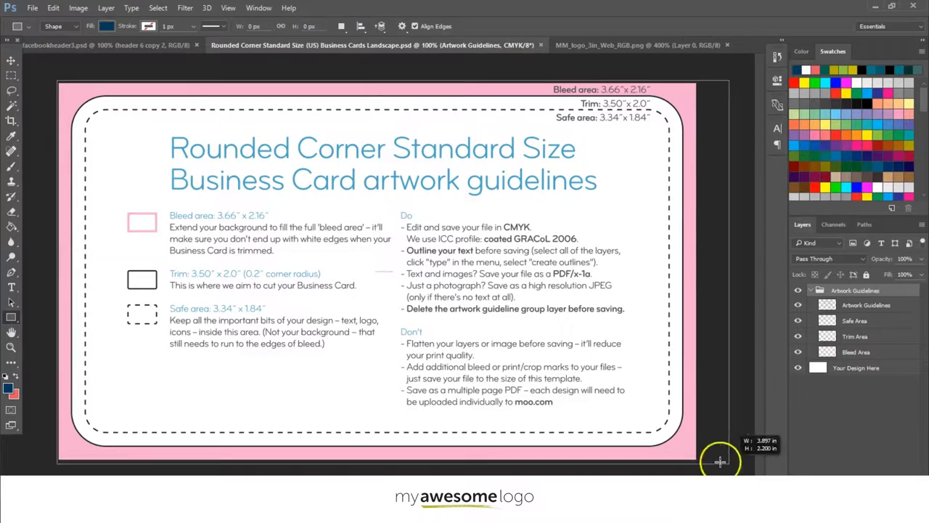
Draw the navy card rectangle and place the linked shape-4 pattern file on it.
{"action": "left_click_drag", "start_coordinate": [719, 461], "coordinate": [701, 460]}
{"action": "left_click", "coordinate": [33, 8]}
{"action": "left_click", "coordinate": [63, 237]}
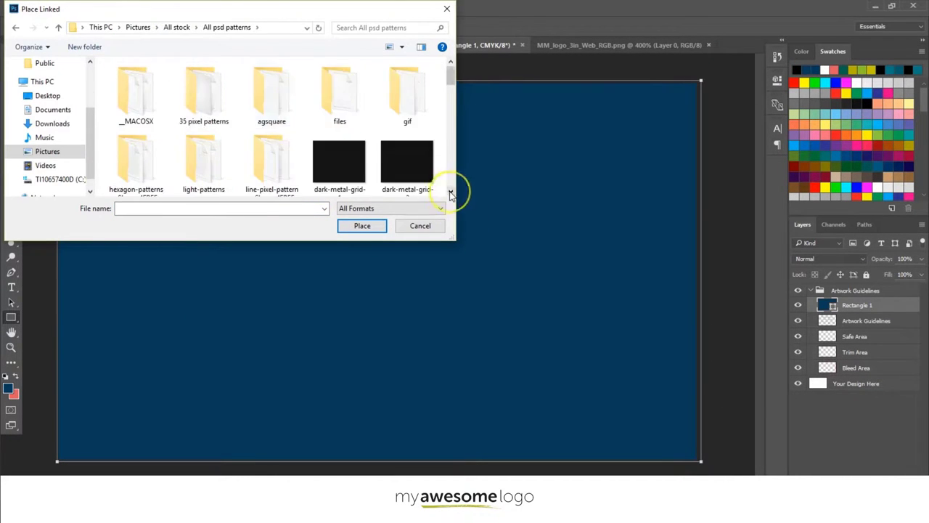
{"action": "mouse_move", "coordinate": [458, 104]}
{"action": "left_mouse_down"}
{"action": "mouse_move", "coordinate": [452, 150]}
{"action": "mouse_move", "coordinate": [452, 118]}
{"action": "left_mouse_up"}
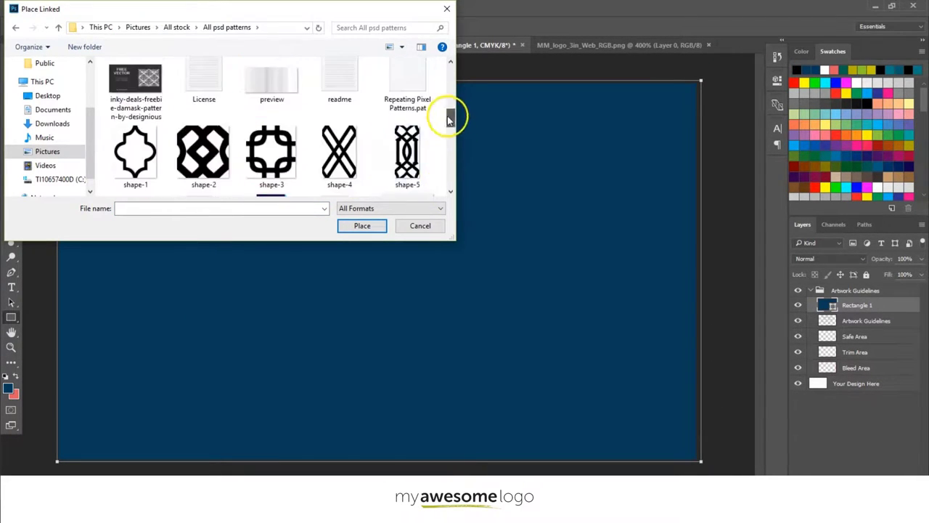
{"action": "double_click", "coordinate": [339, 152]}
{"action": "left_click_drag", "start_coordinate": [311, 166], "coordinate": [149, 171]}
{"action": "key", "text": "Return"}
Shrink the placed shape to about a fifth and move it to the top-left corner.
{"action": "right_click", "coordinate": [131, 142]}
{"action": "left_click", "coordinate": [156, 166]}
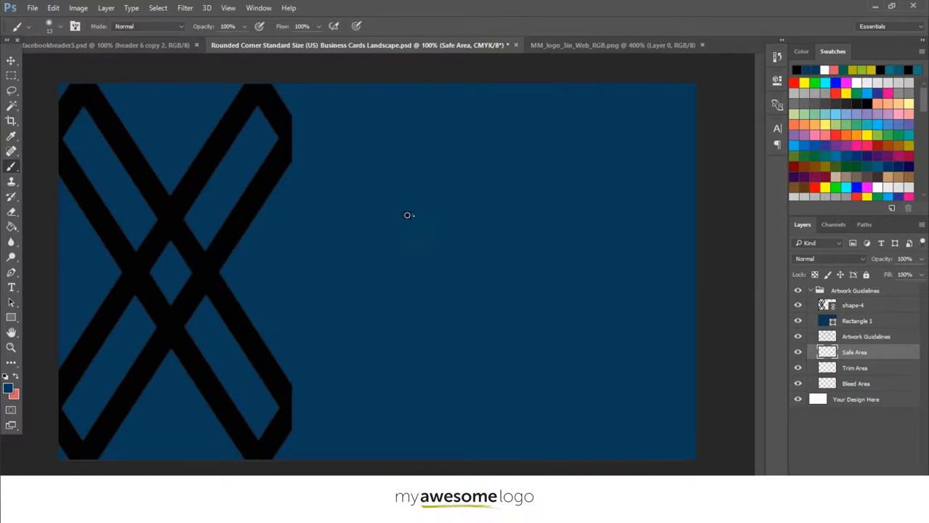
{"action": "key", "text": "ctrl+t"}
{"action": "left_click_drag", "start_coordinate": [213, 26], "coordinate": [191, 29]}
{"action": "left_click_drag", "start_coordinate": [184, 240], "coordinate": [100, 90]}
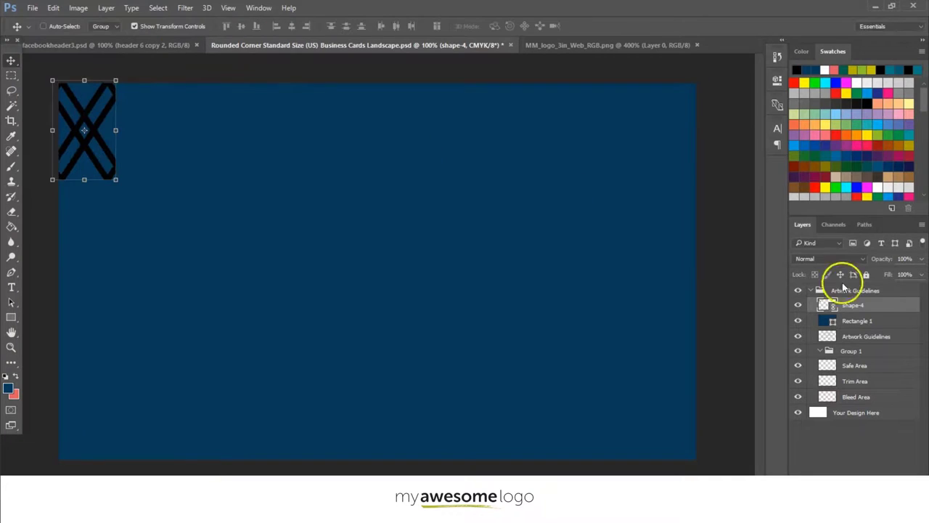
Tint the shape navy with a Color Overlay and Alt-drag copies along the top edge.
{"action": "left_click", "coordinate": [497, 192]}
{"action": "left_click", "coordinate": [744, 75]}
{"action": "left_click", "coordinate": [578, 121]}
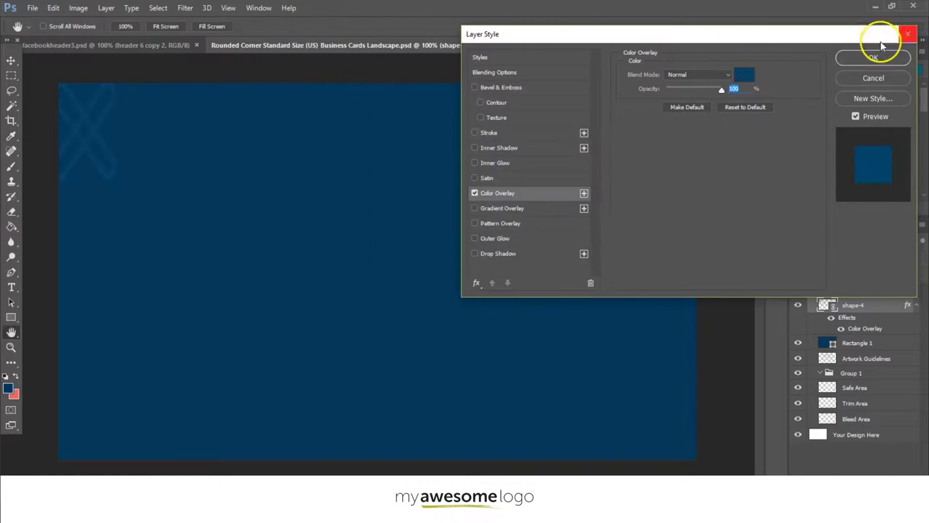
{"action": "left_click", "coordinate": [874, 57]}
{"action": "mouse_move", "coordinate": [156, 141]}
{"action": "left_mouse_down"}
{"action": "mouse_move", "coordinate": [162, 99]}
{"action": "mouse_move", "coordinate": [342, 102]}
{"action": "left_mouse_up"}
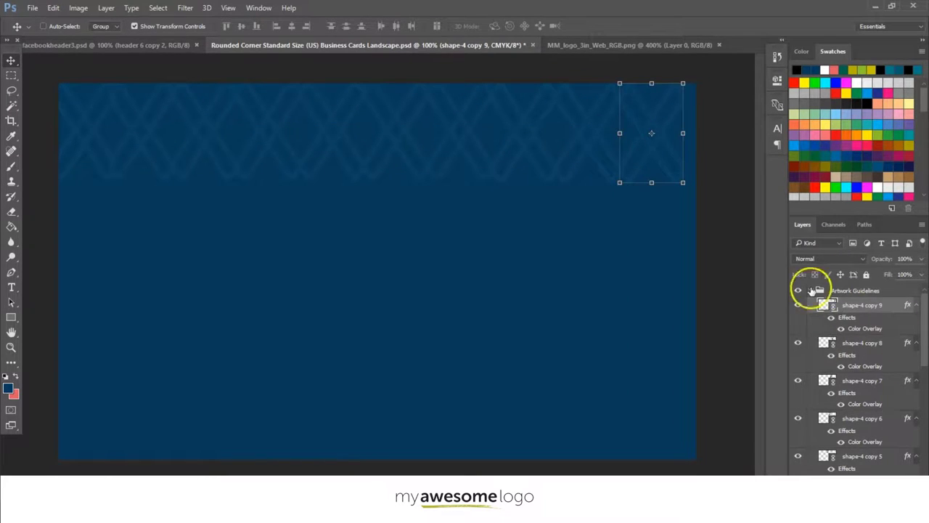
Group the shape copies, copy the row down twice, and group all three rows.
{"action": "scroll", "coordinate": [856, 406], "scroll_direction": "down", "scroll_amount": 2}
{"action": "left_click", "coordinate": [856, 439], "text": "shift"}
{"action": "key", "text": "ctrl+g"}
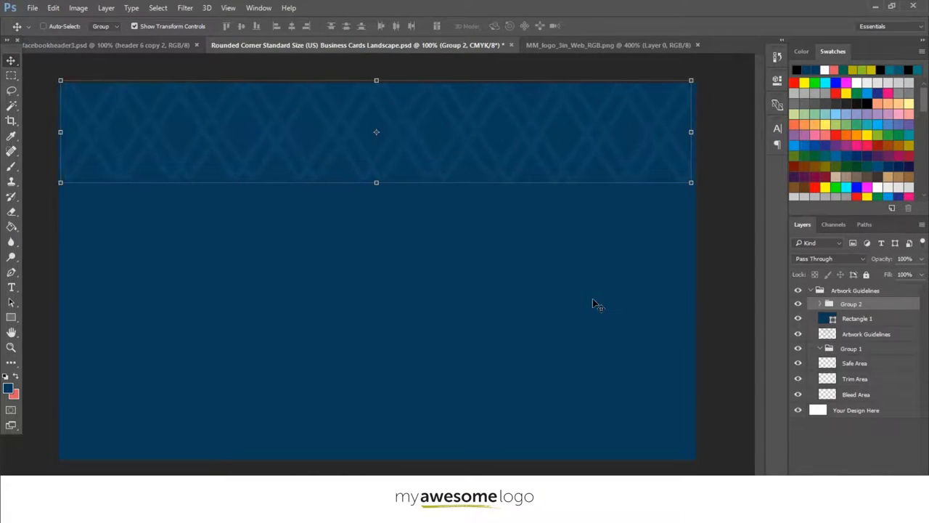
{"action": "left_click", "coordinate": [313, 191], "text": "ctrl"}
{"action": "left_click_drag", "start_coordinate": [441, 131], "coordinate": [441, 225]}
{"action": "left_click_drag", "start_coordinate": [511, 218], "coordinate": [521, 314]}
{"action": "left_click", "coordinate": [835, 330], "text": "shift"}
{"action": "key", "text": "ctrl+g"}
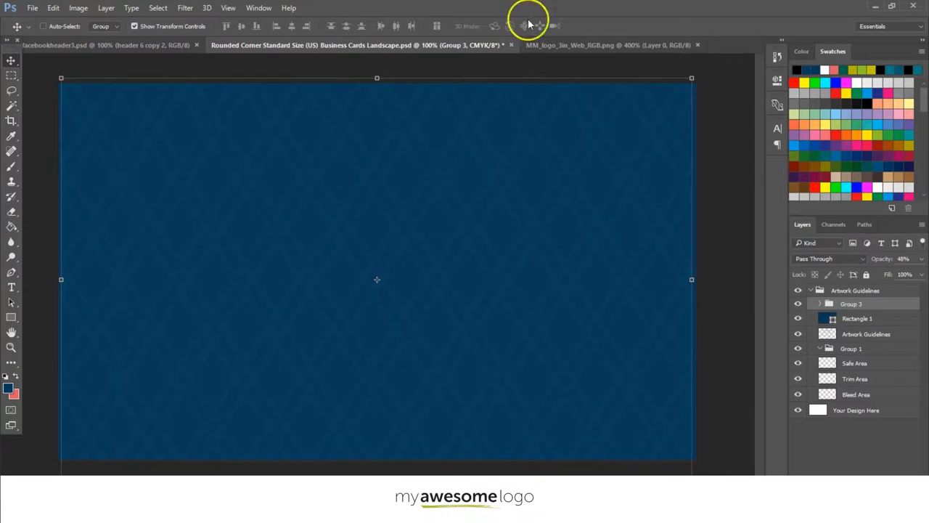
Drag the name logo from facebookheader3.psd into the card document.
{"action": "key", "text": "ctrl+Tab"}
{"action": "left_click", "coordinate": [156, 44]}
{"action": "scroll", "coordinate": [806, 348], "scroll_direction": "down", "scroll_amount": 1}
{"action": "left_click_drag", "start_coordinate": [430, 265], "coordinate": [406, 253]}
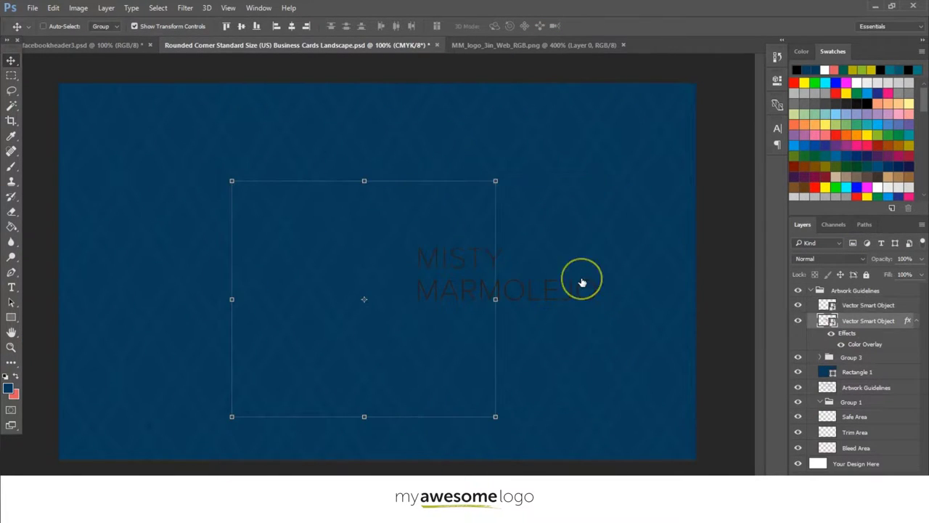
Give the logo a white Color Overlay, group its layers and move it up-left.
{"action": "key", "text": "Return"}
{"action": "left_click_drag", "start_coordinate": [846, 333], "coordinate": [867, 323]}
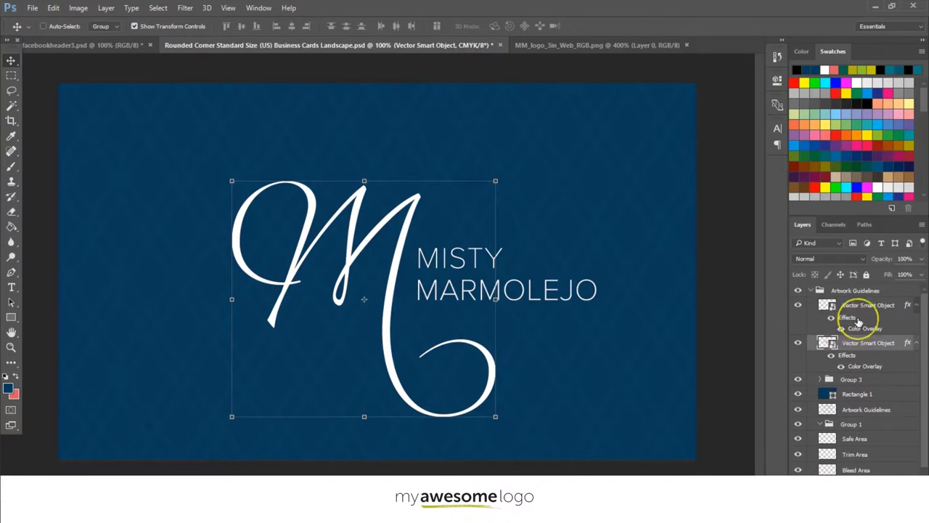
{"action": "key", "text": "ctrl+g"}
{"action": "left_click_drag", "start_coordinate": [338, 211], "coordinate": [307, 193]}
Draw a thin coral line across the card and move the navy rectangle below the guides.
{"action": "left_click", "coordinate": [856, 376]}
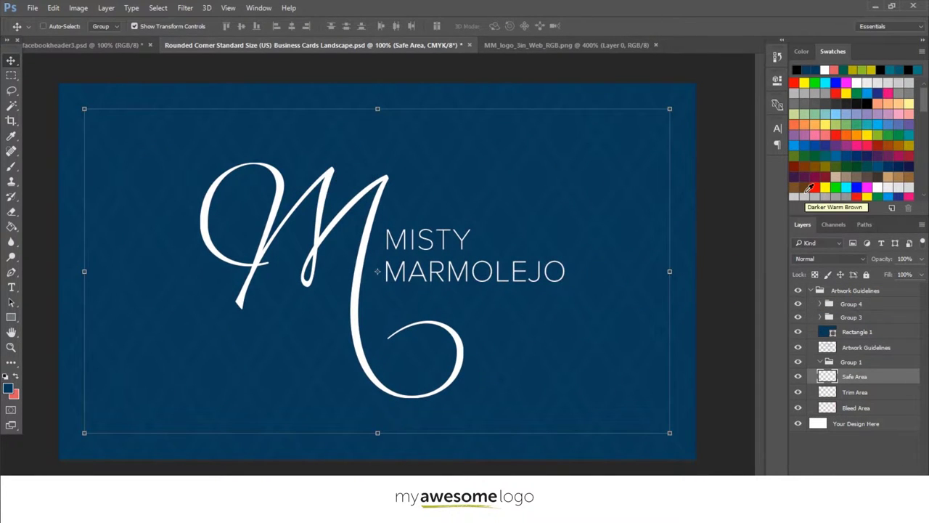
{"action": "left_click_drag", "start_coordinate": [34, 378], "coordinate": [686, 430]}
{"action": "left_click", "coordinate": [107, 27]}
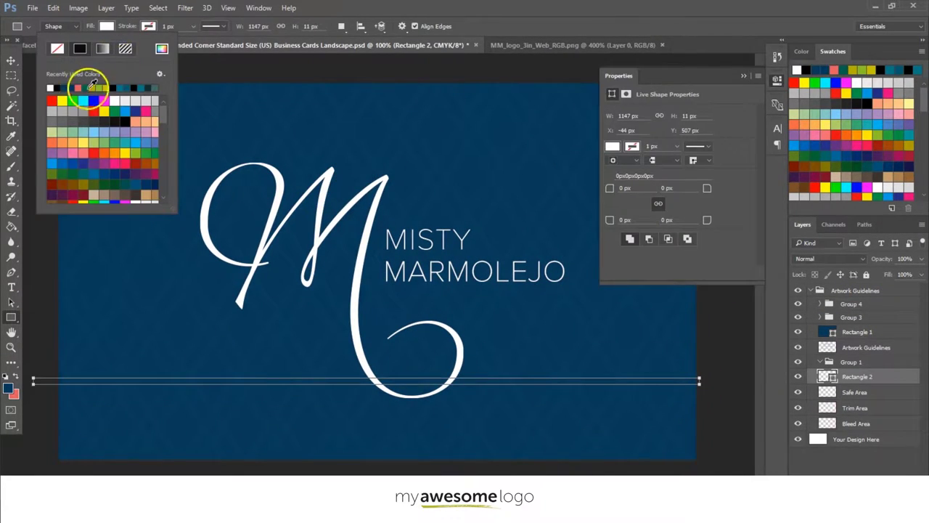
{"action": "left_click", "coordinate": [92, 77]}
{"action": "key", "text": "v"}
{"action": "left_click_drag", "start_coordinate": [856, 332], "coordinate": [868, 425]}
Group the Safe Area through Bleed Area guide layers and hide them.
{"action": "left_click", "coordinate": [797, 332]}
{"action": "left_click", "coordinate": [819, 347]}
{"action": "left_click", "coordinate": [820, 360]}
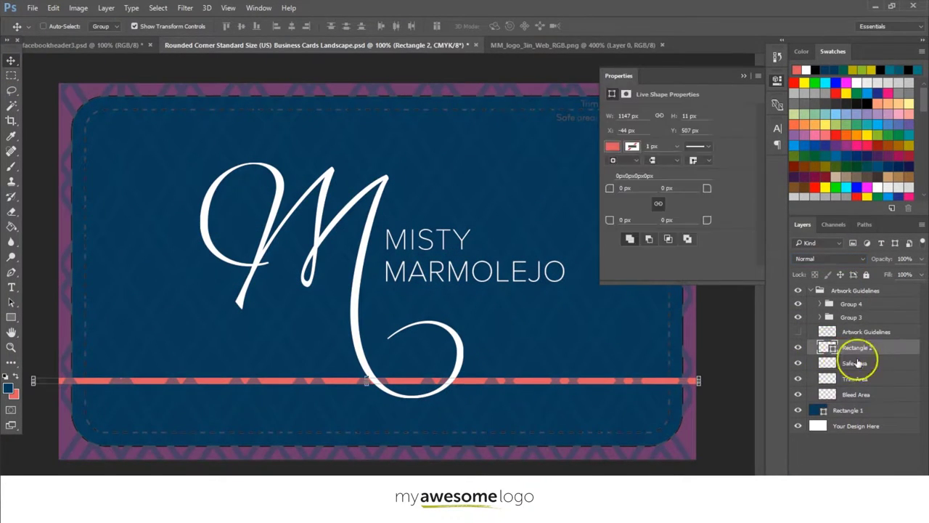
{"action": "left_click", "coordinate": [820, 407], "text": "shift"}
{"action": "key", "text": "ctrl+g"}
{"action": "left_click", "coordinate": [797, 346]}
{"action": "left_click", "coordinate": [798, 303]}
{"action": "left_click", "coordinate": [850, 303]}
Enlarge the logo group to about 119% and collapse the Artwork Guidelines group.
{"action": "key", "text": "ctrl+t"}
{"action": "left_click_drag", "start_coordinate": [223, 25], "coordinate": [240, 25]}
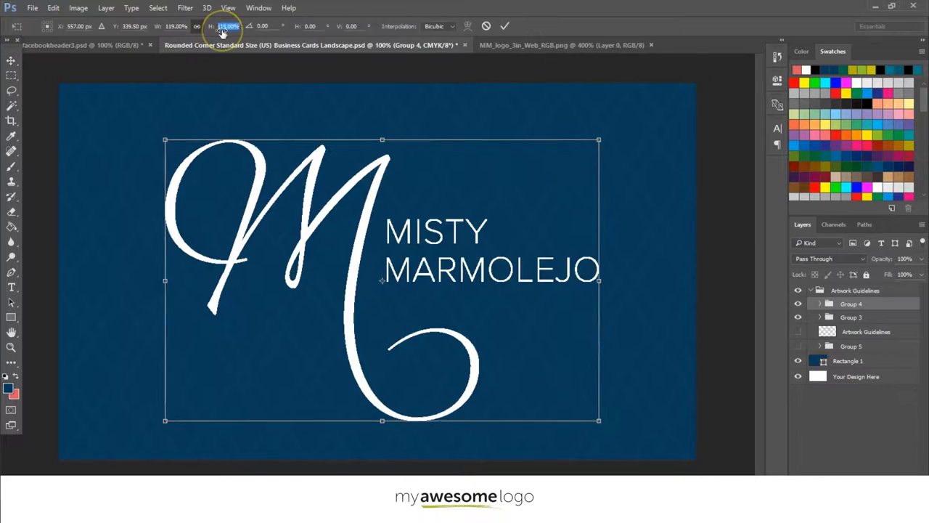
{"action": "key", "text": "Return"}
{"action": "left_click", "coordinate": [850, 361]}
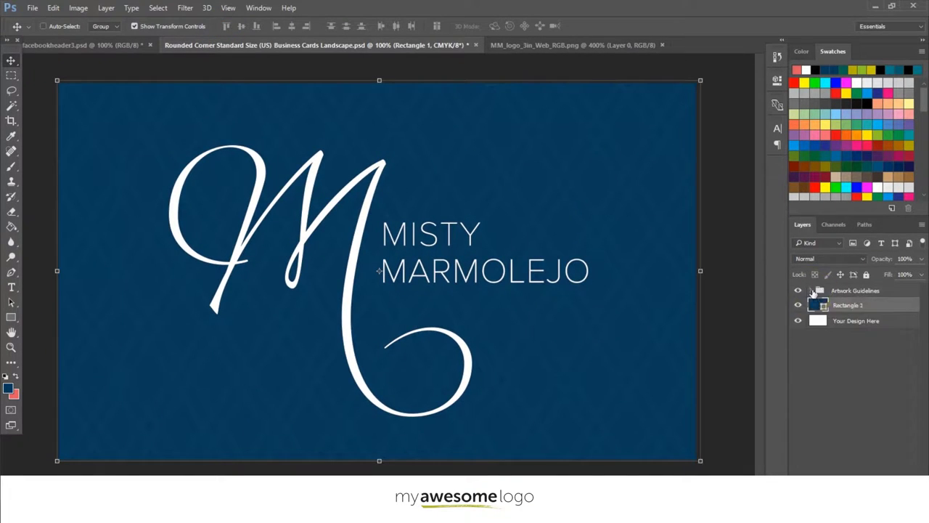
{"action": "left_click", "coordinate": [813, 290]}
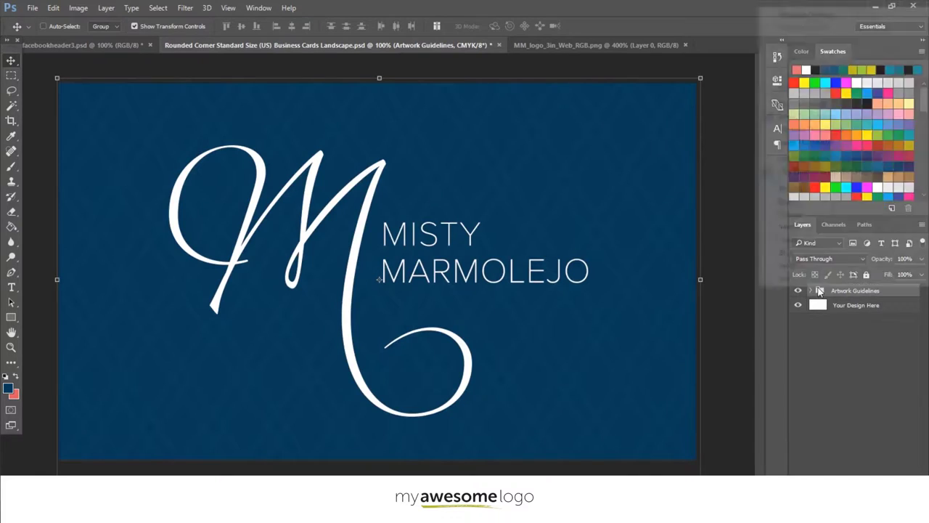
Duplicate the Artwork Guidelines group and shift the navy rectangle down.
{"action": "right_click", "coordinate": [820, 291]}
{"action": "left_click", "coordinate": [707, 151]}
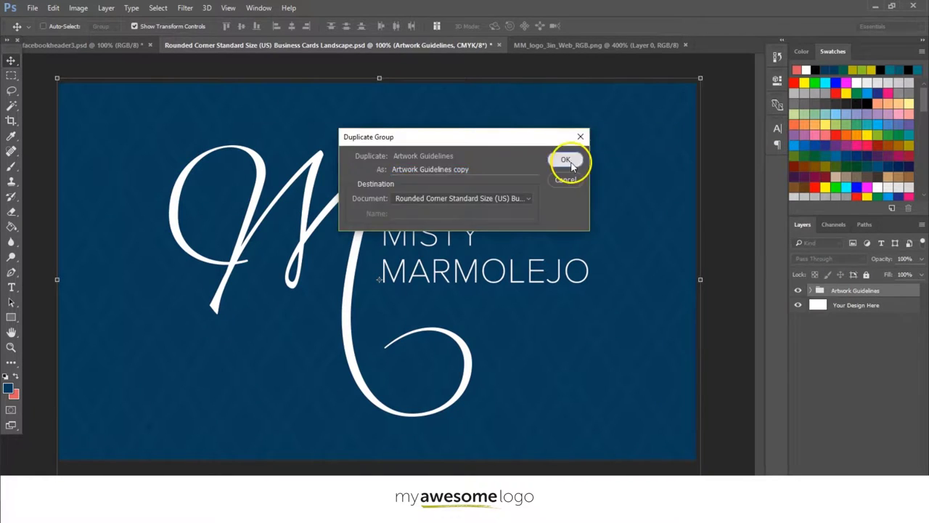
{"action": "left_click", "coordinate": [566, 156]}
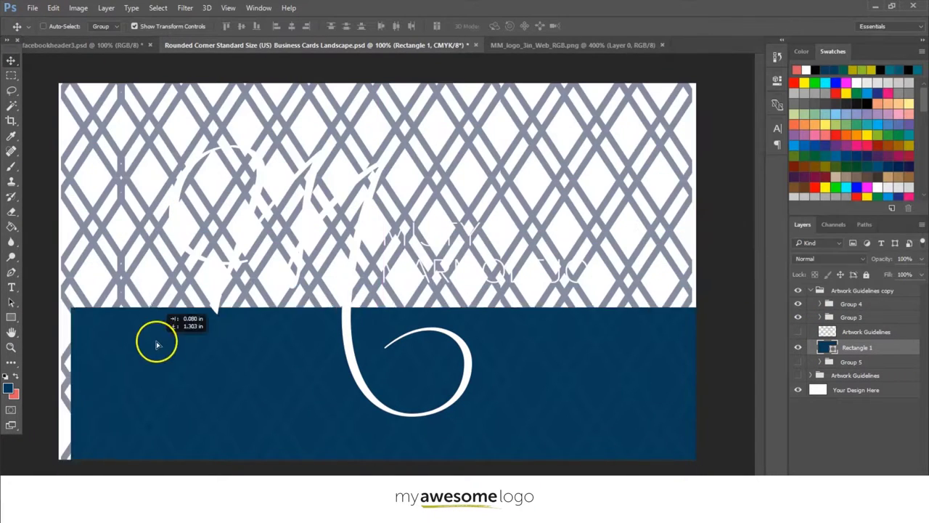
{"action": "left_click_drag", "start_coordinate": [159, 342], "coordinate": [147, 376]}
Duplicate the navy rectangle, fill the copy coral, shorten it and place it above the logo group.
{"action": "key", "text": "ctrl+j"}
{"action": "left_click", "coordinate": [77, 39]}
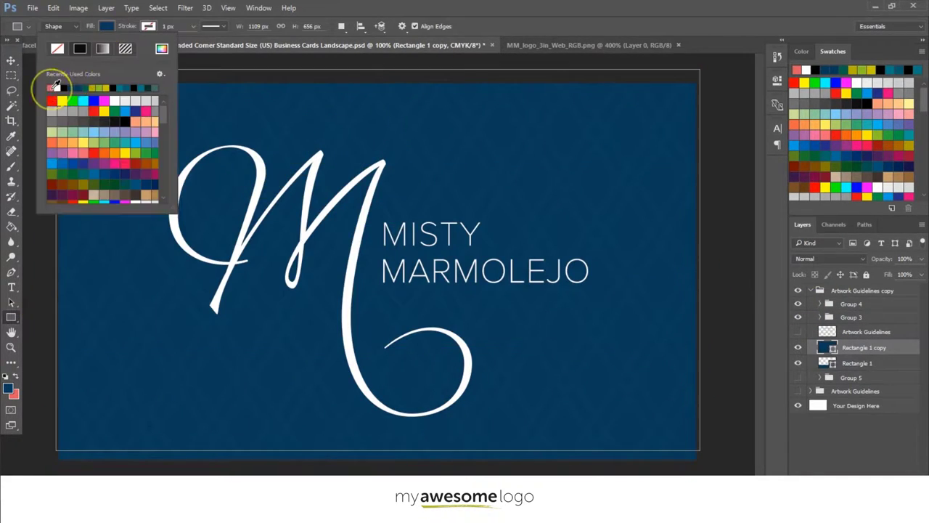
{"action": "left_click", "coordinate": [138, 101]}
{"action": "key", "text": "ctrl+t"}
{"action": "left_click_drag", "start_coordinate": [378, 458], "coordinate": [361, 346]}
{"action": "key", "text": "Return"}
{"action": "left_click_drag", "start_coordinate": [827, 347], "coordinate": [833, 299]}
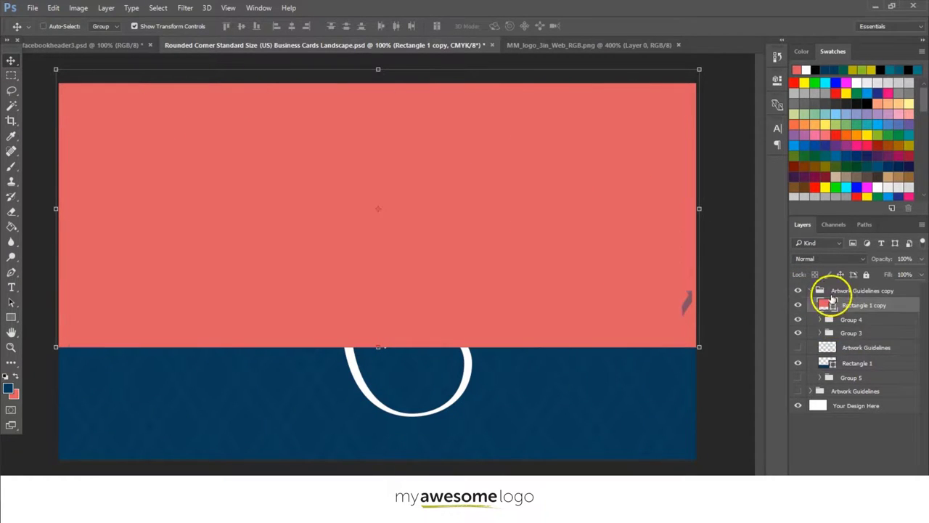
Stretch the coral rectangle down, leaving only a navy strip along the bottom.
{"action": "left_click", "coordinate": [856, 362]}
{"action": "double_click", "coordinate": [856, 363]}
{"action": "left_click", "coordinate": [502, 207]}
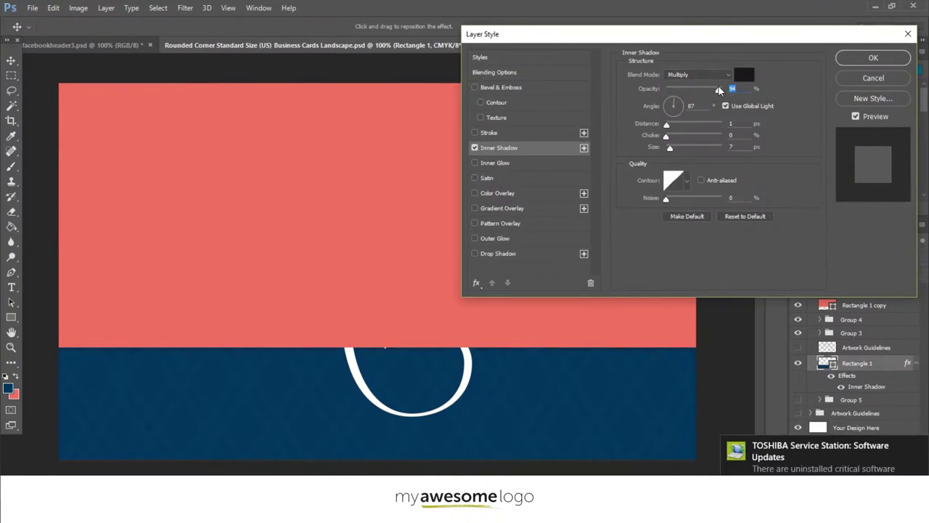
{"action": "key", "text": "Escape"}
{"action": "left_click", "coordinate": [863, 304]}
{"action": "key", "text": "ctrl+t"}
{"action": "left_click_drag", "start_coordinate": [378, 348], "coordinate": [378, 410]}
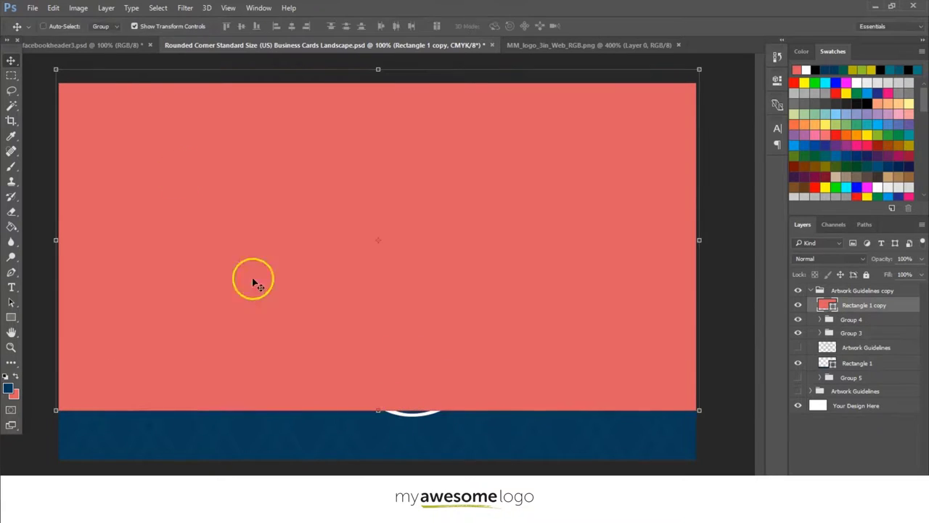
{"action": "left_click", "coordinate": [106, 45]}
{"action": "key", "text": "ctrl+Tab"}
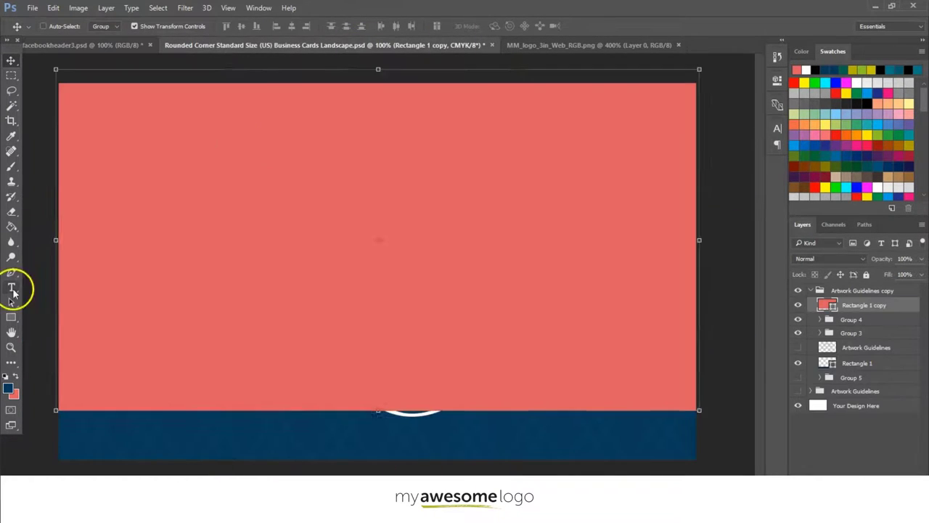
Set the business text in white Museo Sans 300, delete extra lines, and move the block lower right.
{"action": "left_click", "coordinate": [121, 26]}
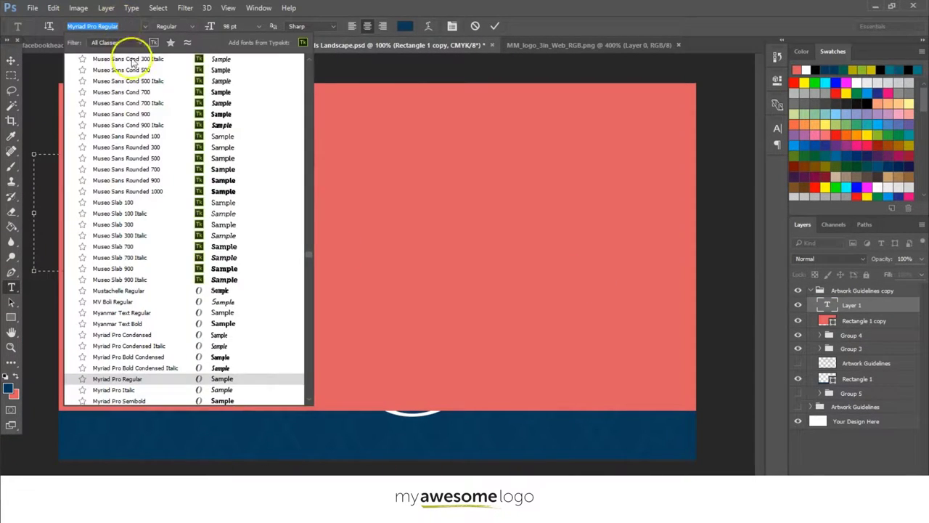
{"action": "scroll", "coordinate": [145, 93], "scroll_direction": "up", "scroll_amount": 5}
{"action": "left_click", "coordinate": [145, 92]}
{"action": "left_click", "coordinate": [405, 26]}
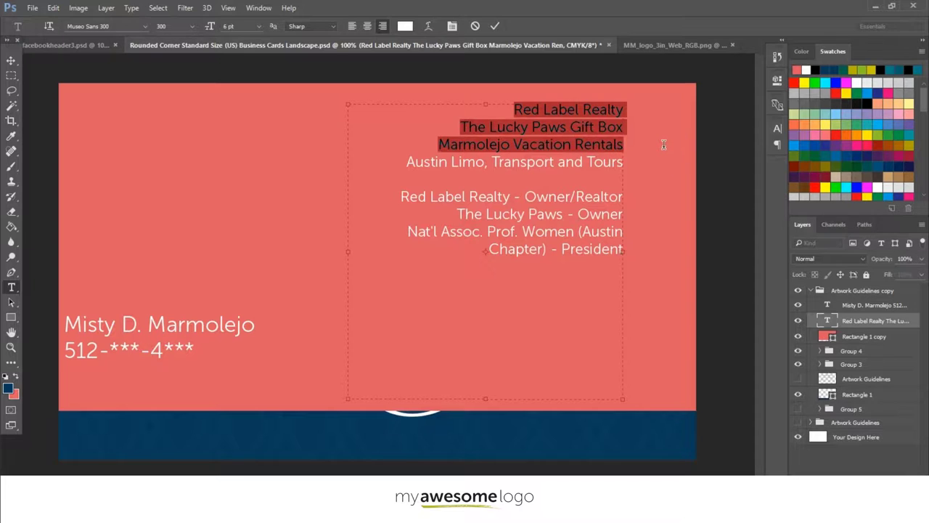
{"action": "key", "text": "BackSpace"}
{"action": "key", "text": "ctrl+a"}
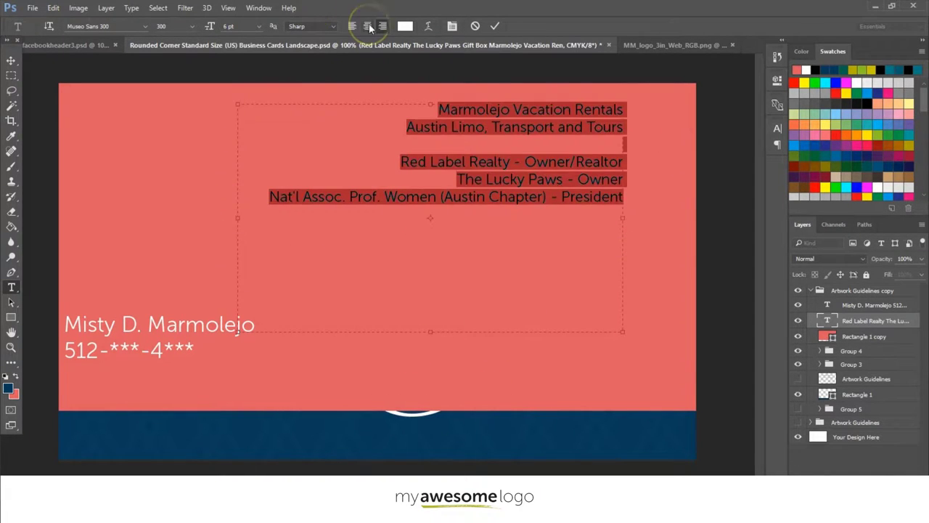
{"action": "left_click_drag", "start_coordinate": [468, 80], "coordinate": [510, 181]}
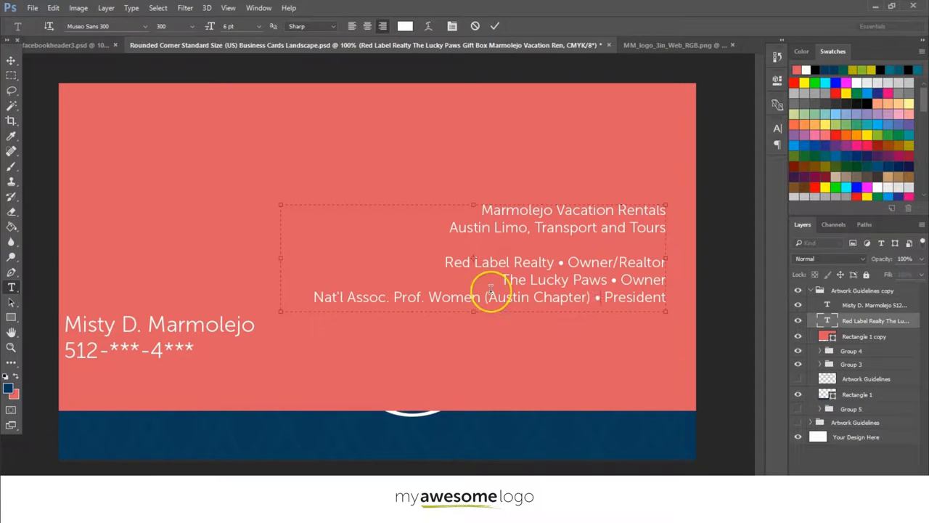
{"action": "left_click_drag", "start_coordinate": [532, 188], "coordinate": [529, 225]}
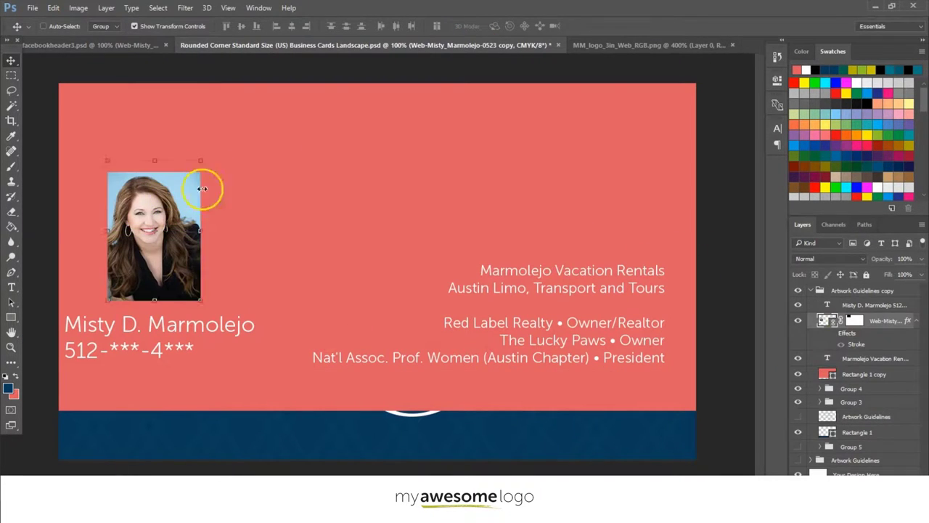
Scale the portrait photo with matched width and height and move it to the card's left side.
{"action": "key", "text": "ctrl+t"}
{"action": "left_click", "coordinate": [177, 26]}
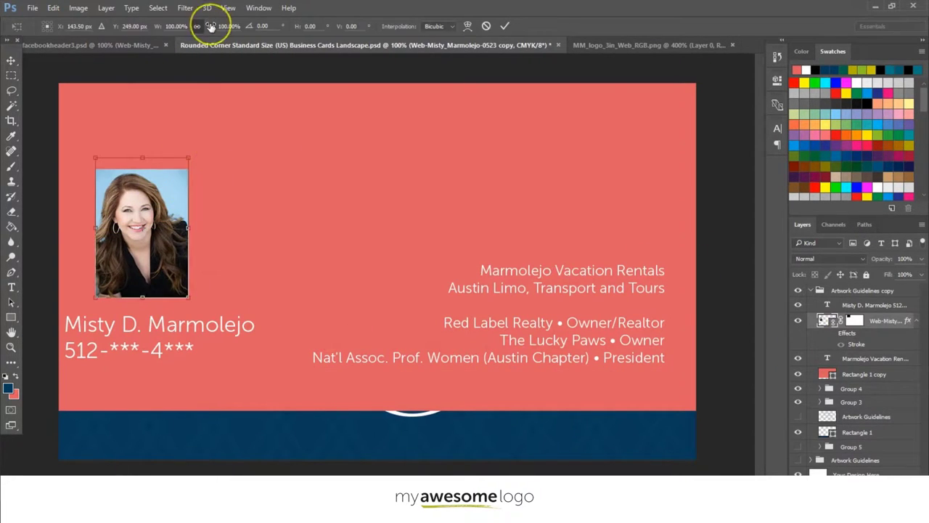
{"action": "type", "text": "237"}
{"action": "key", "text": "Tab"}
{"action": "key", "text": "Return"}
{"action": "left_click_drag", "start_coordinate": [187, 155], "coordinate": [249, 139]}
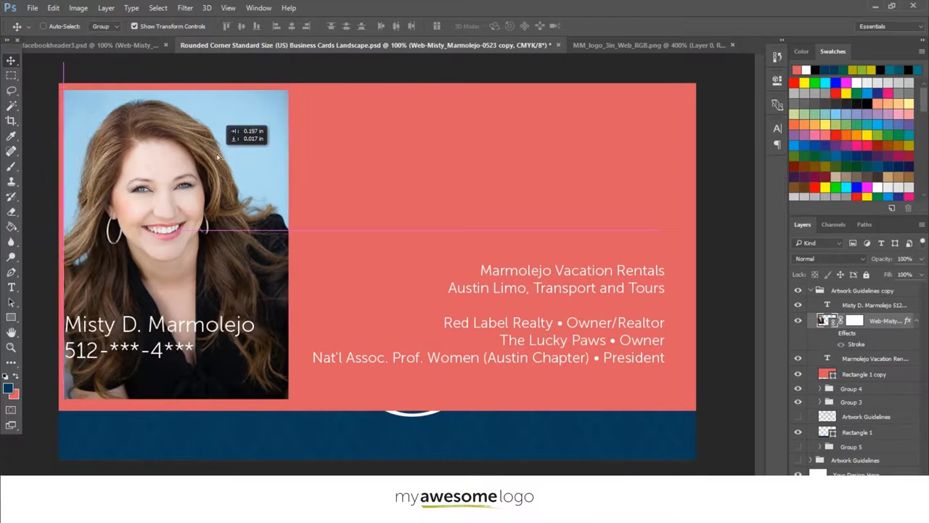
Remove Group 5 from the card and enter 54% to shrink the photo.
{"action": "left_click", "coordinate": [871, 305]}
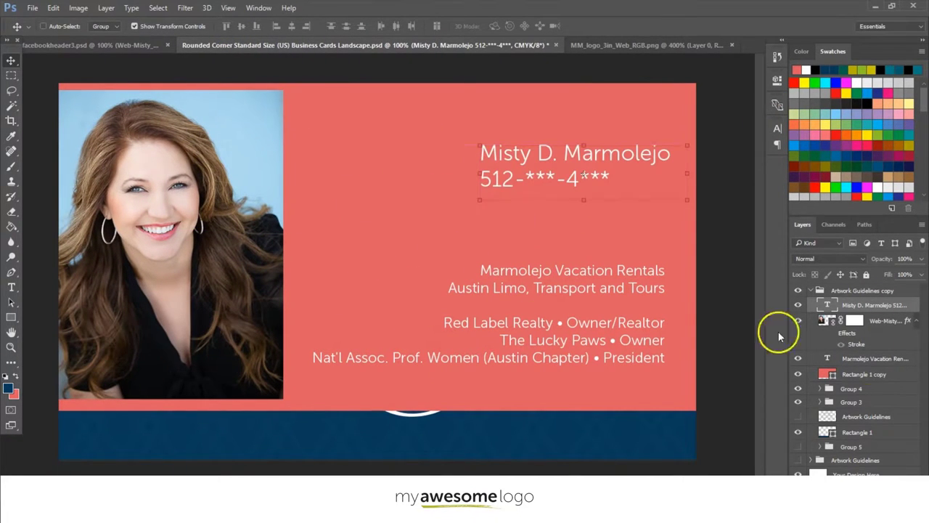
{"action": "left_click", "coordinate": [821, 448]}
{"action": "left_click", "coordinate": [798, 447]}
{"action": "left_click", "coordinate": [805, 418]}
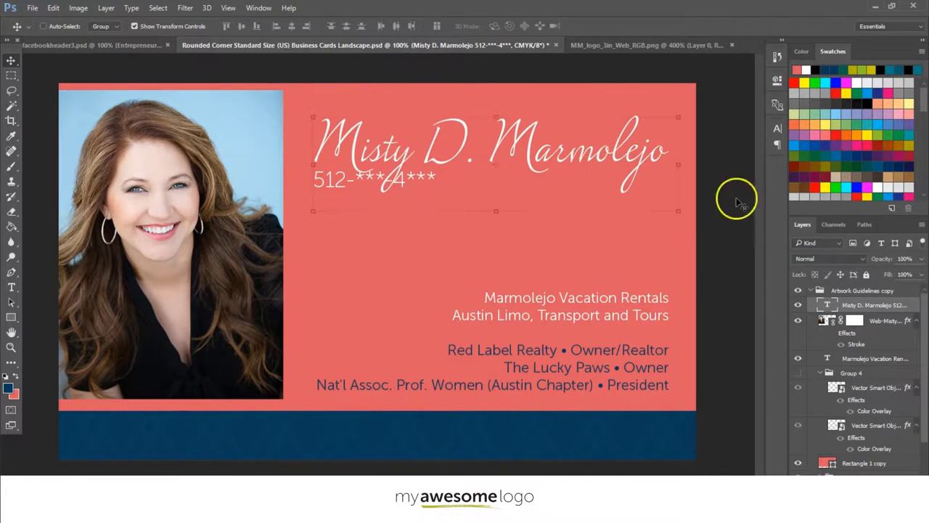
{"action": "type", "text": "54"}
{"action": "key", "text": "Tab"}
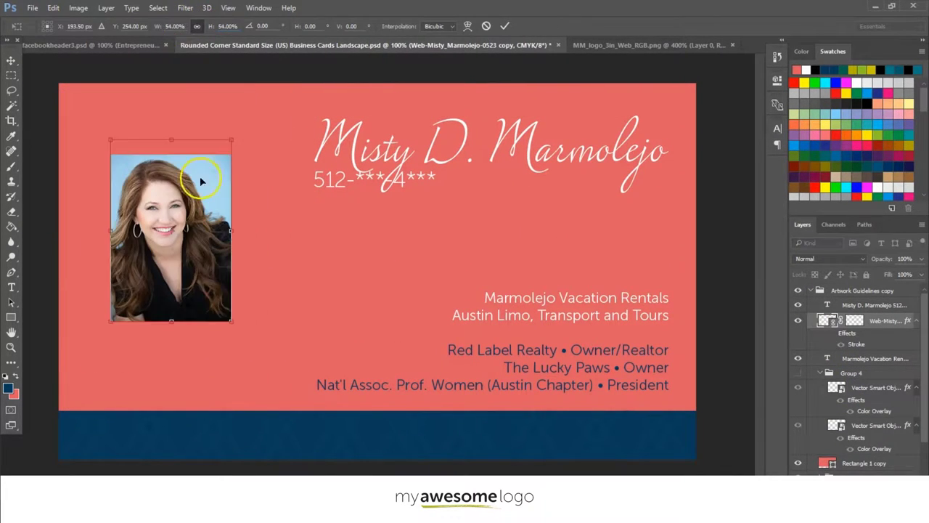
Draw a card-wide navy rectangle and extend it up to mid-card.
{"action": "left_click_drag", "start_coordinate": [198, 180], "coordinate": [148, 119]}
{"action": "left_click_drag", "start_coordinate": [204, 332], "coordinate": [696, 382]}
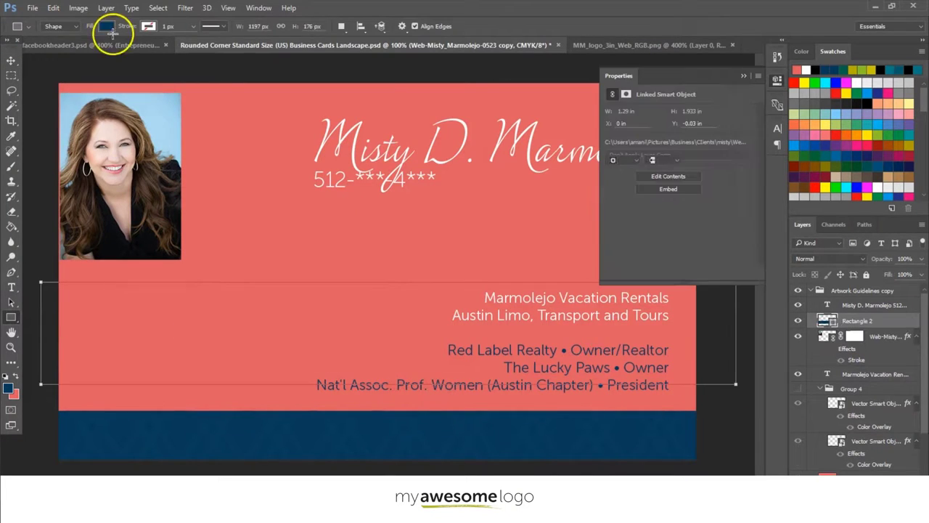
{"action": "left_click", "coordinate": [107, 26]}
{"action": "left_click", "coordinate": [240, 442]}
{"action": "left_click", "coordinate": [161, 49]}
{"action": "key", "text": "Return"}
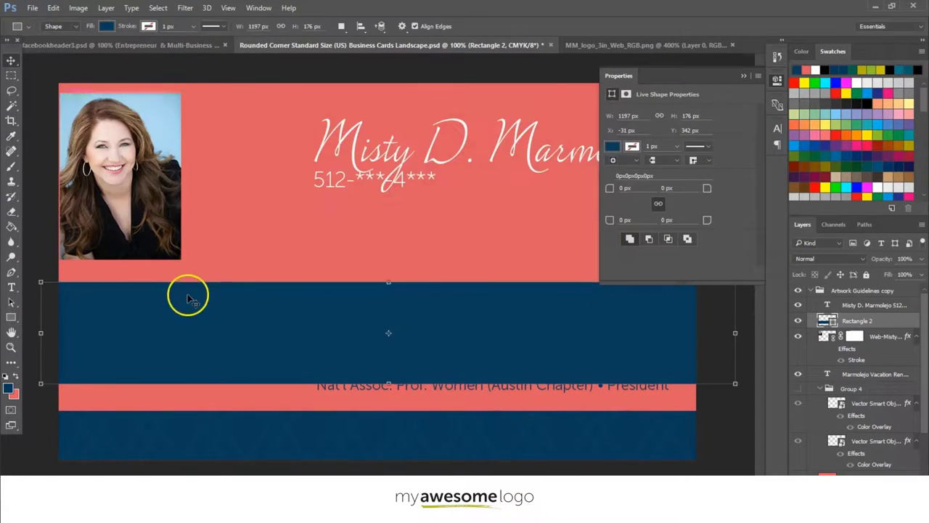
{"action": "key", "text": "v"}
{"action": "left_click_drag", "start_coordinate": [390, 307], "coordinate": [390, 278]}
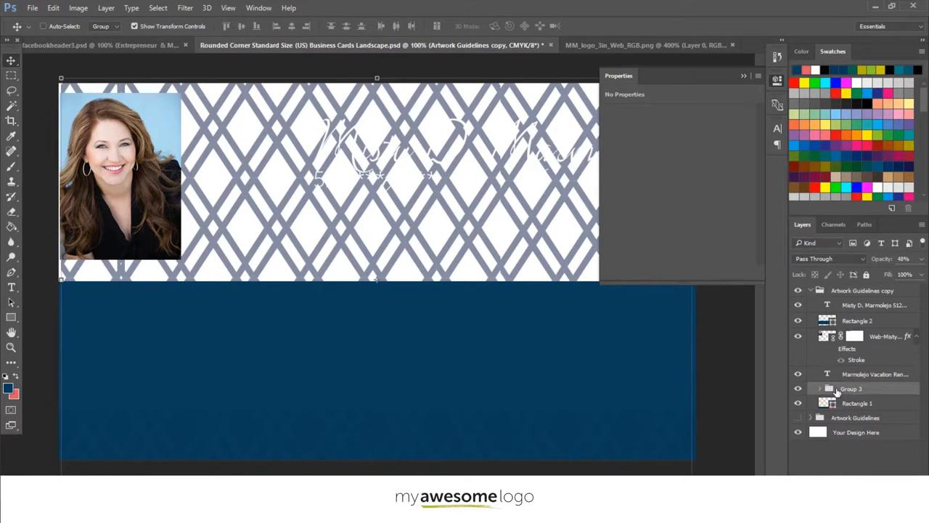
Mask out the lattice pattern group and fit the photo into the top-left corner.
{"action": "left_click", "coordinate": [297, 216]}
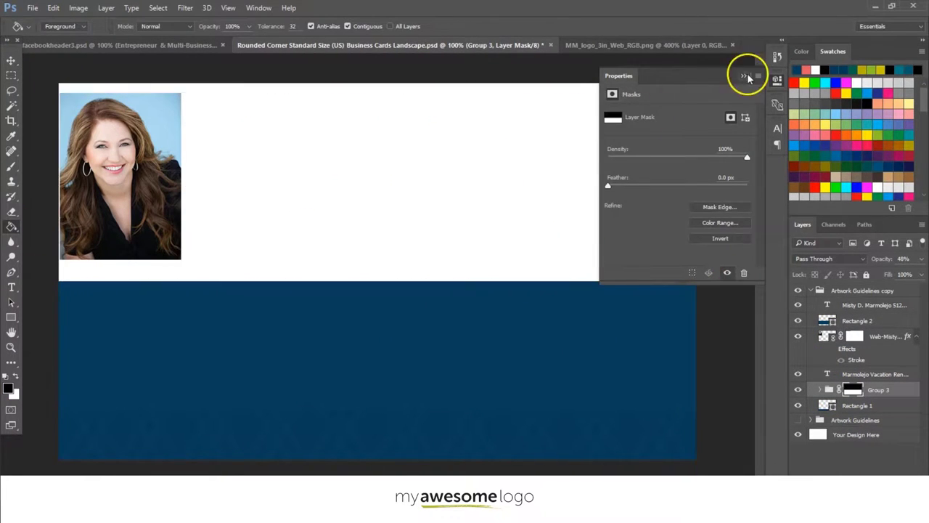
{"action": "left_click", "coordinate": [743, 76]}
{"action": "key", "text": "ctrl+t"}
{"action": "left_click", "coordinate": [218, 27]}
{"action": "key", "text": "Return"}
{"action": "left_click_drag", "start_coordinate": [124, 166], "coordinate": [123, 168]}
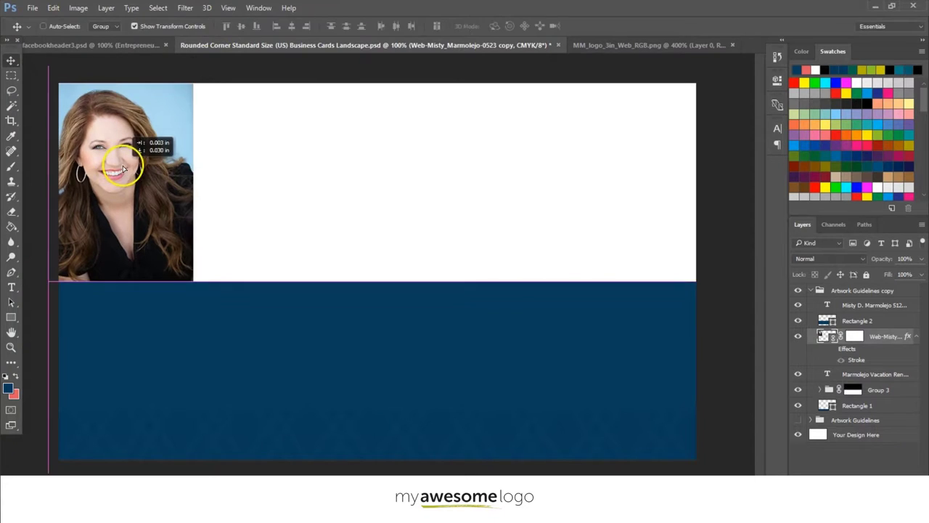
{"action": "key", "text": "Return"}
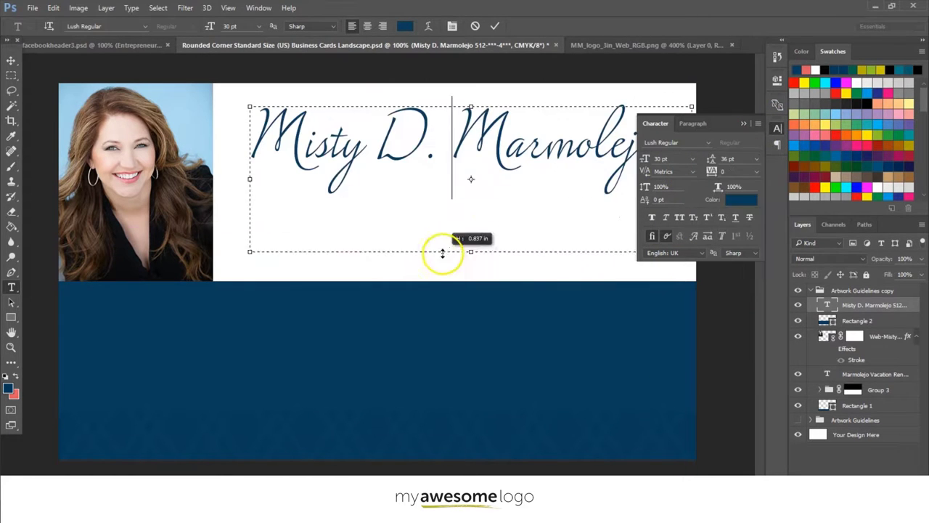
Extend the name text box to show the phone line and centre the business details lines.
{"action": "left_click_drag", "start_coordinate": [441, 253], "coordinate": [442, 291]}
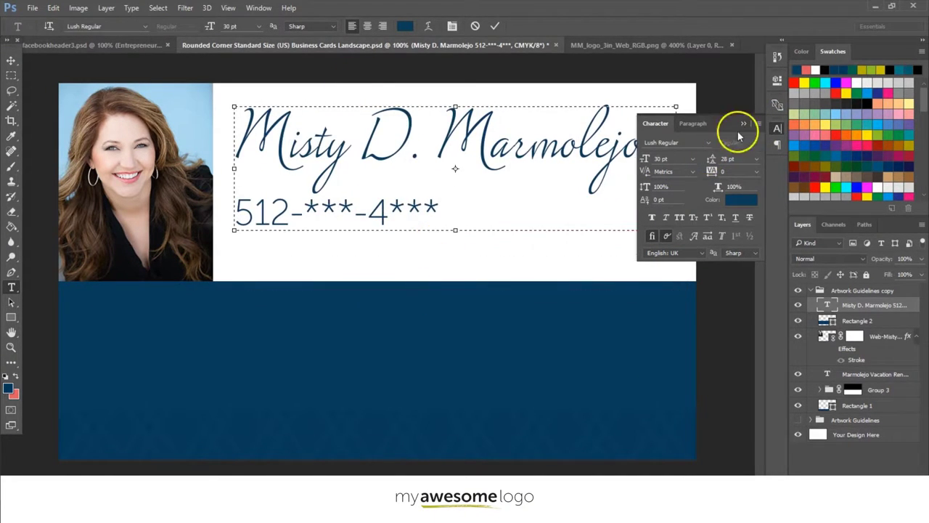
{"action": "double_click", "coordinate": [826, 319]}
{"action": "left_click", "coordinate": [399, 25]}
{"action": "key", "text": "ctrl+v"}
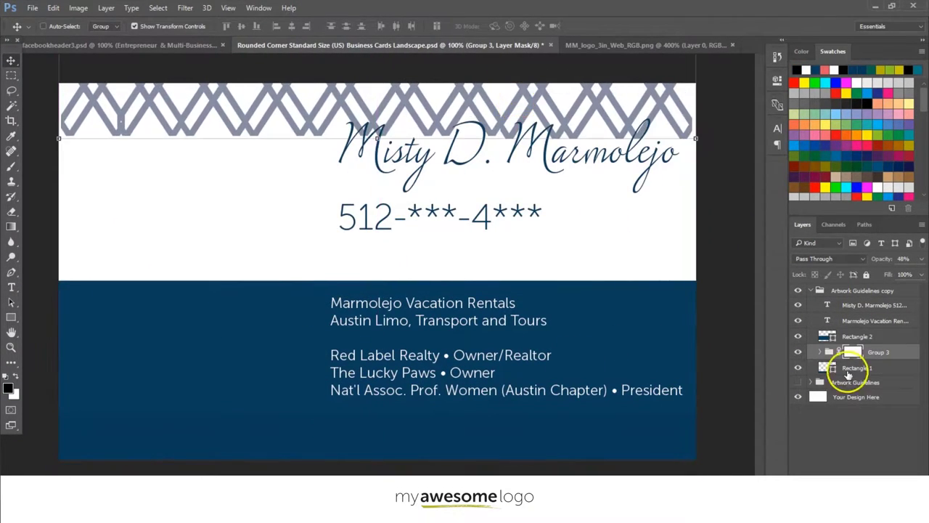
{"action": "left_click", "coordinate": [848, 368]}
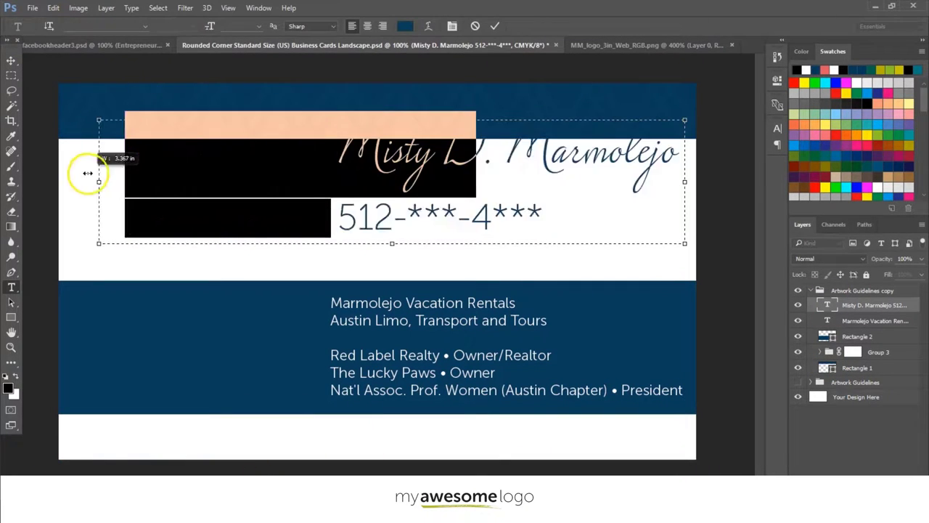
Move the navy rectangle up behind the name and set the name line to 14 pt, centred.
{"action": "left_click", "coordinate": [856, 368]}
{"action": "key", "text": "ctrl+t"}
{"action": "left_click_drag", "start_coordinate": [473, 116], "coordinate": [364, 74]}
{"action": "key", "text": "Return"}
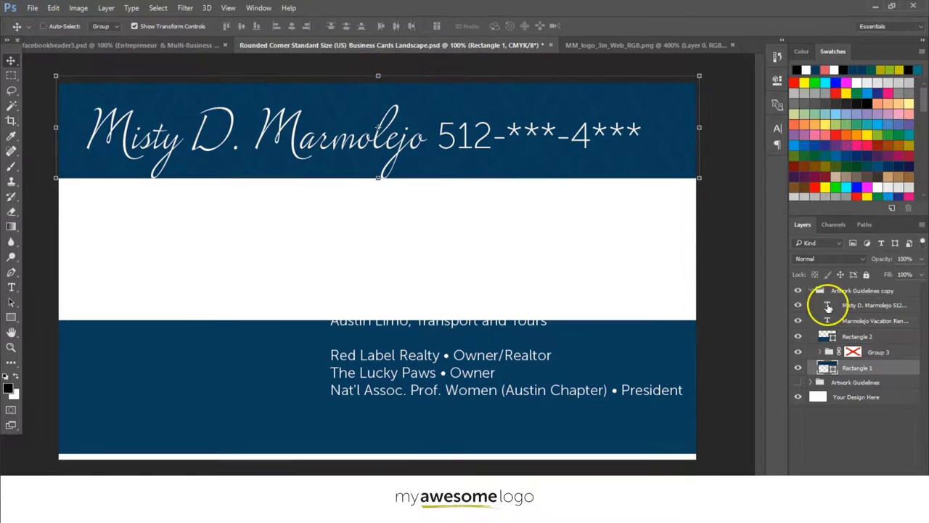
{"action": "double_click", "coordinate": [827, 305]}
{"action": "left_click", "coordinate": [242, 26]}
{"action": "left_click", "coordinate": [265, 124]}
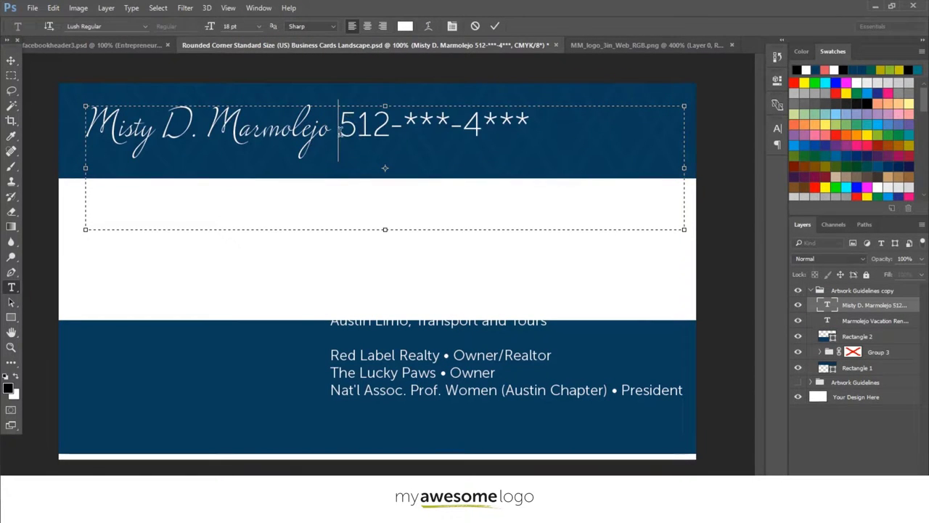
{"action": "key", "text": "ctrl+a"}
{"action": "key", "text": "ctrl+shift+c"}
{"action": "key", "text": "ctrl+Return"}
{"action": "key", "text": "v"}
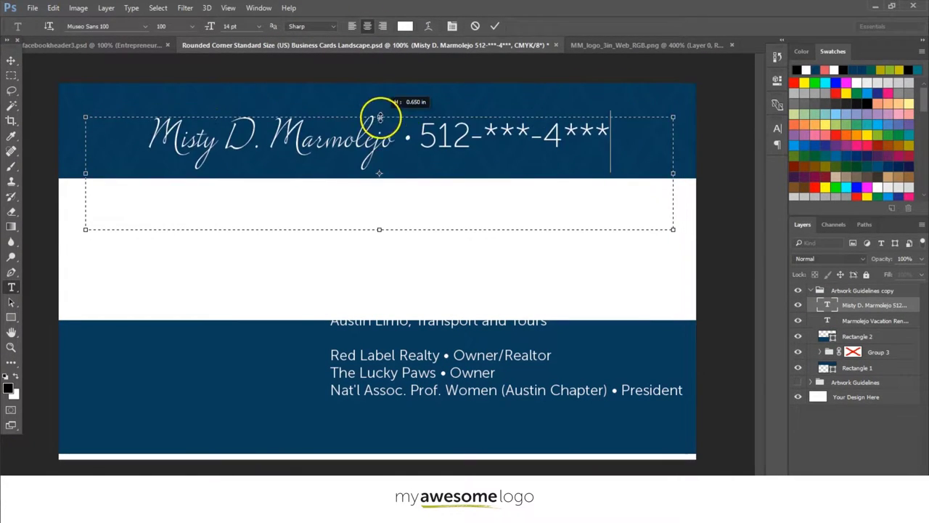
Raise the navy details box, bring the photo in beside it, and delete the thin red line.
{"action": "left_click", "coordinate": [802, 343]}
{"action": "mouse_move", "coordinate": [611, 368]}
{"action": "left_mouse_down"}
{"action": "mouse_move", "coordinate": [652, 298]}
{"action": "mouse_move", "coordinate": [650, 226]}
{"action": "left_mouse_up"}
{"action": "left_click_drag", "start_coordinate": [618, 321], "coordinate": [610, 245]}
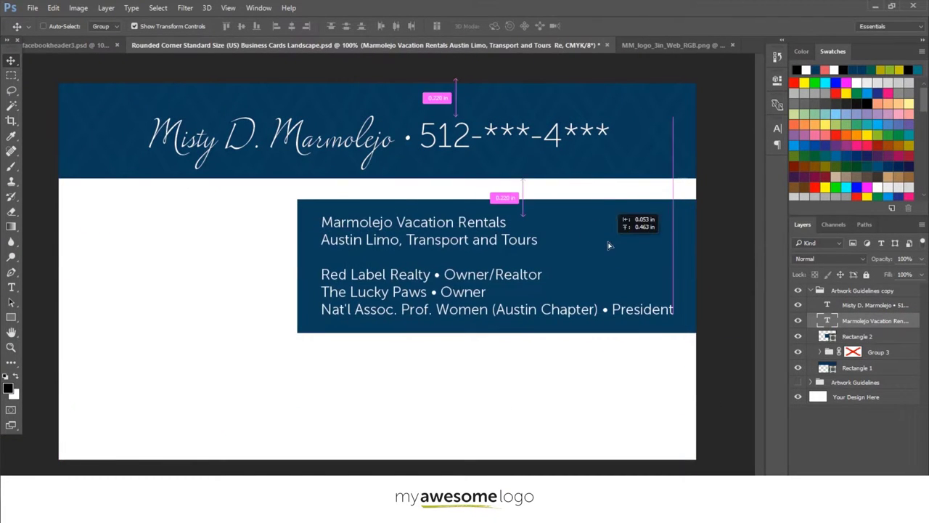
{"action": "left_click", "coordinate": [93, 44]}
{"action": "mouse_move", "coordinate": [796, 357]}
{"action": "left_mouse_down"}
{"action": "mouse_move", "coordinate": [180, 266]}
{"action": "mouse_move", "coordinate": [283, 223]}
{"action": "left_mouse_up"}
{"action": "left_click_drag", "start_coordinate": [262, 261], "coordinate": [141, 208]}
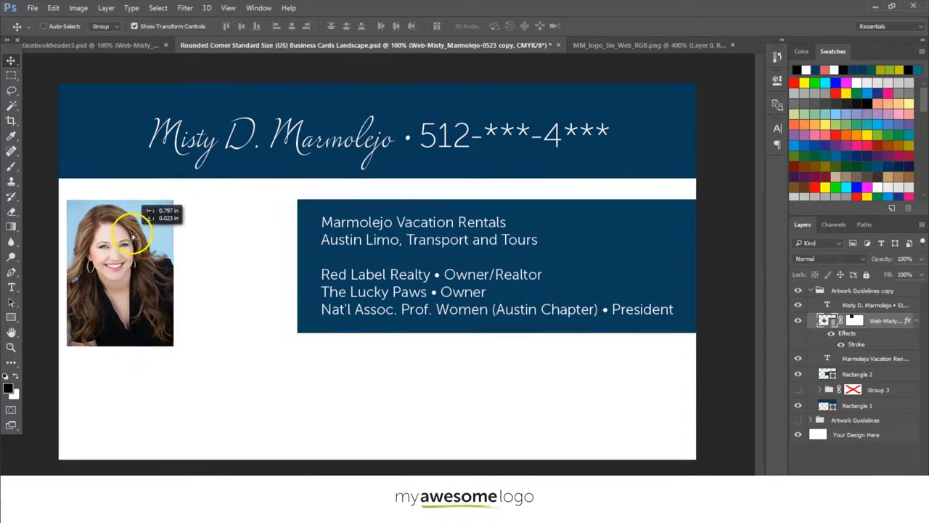
{"action": "left_click", "coordinate": [104, 27]}
{"action": "mouse_move", "coordinate": [366, 211]}
{"action": "left_mouse_down"}
{"action": "mouse_move", "coordinate": [367, 124]}
{"action": "mouse_move", "coordinate": [684, 160]}
{"action": "mouse_move", "coordinate": [327, 384]}
{"action": "left_mouse_up"}
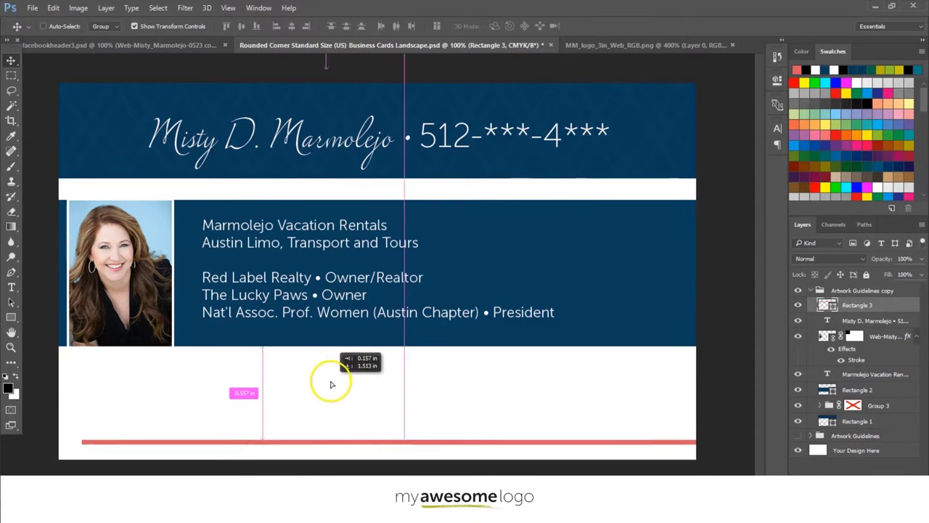
{"action": "key", "text": "Delete"}
Draw a black ellipse under the header and widen it past the card edges.
{"action": "left_click", "coordinate": [29, 348]}
{"action": "left_click_drag", "start_coordinate": [64, 145], "coordinate": [394, 191]}
{"action": "key", "text": "ctrl+t"}
{"action": "left_click_drag", "start_coordinate": [138, 169], "coordinate": [31, 148]}
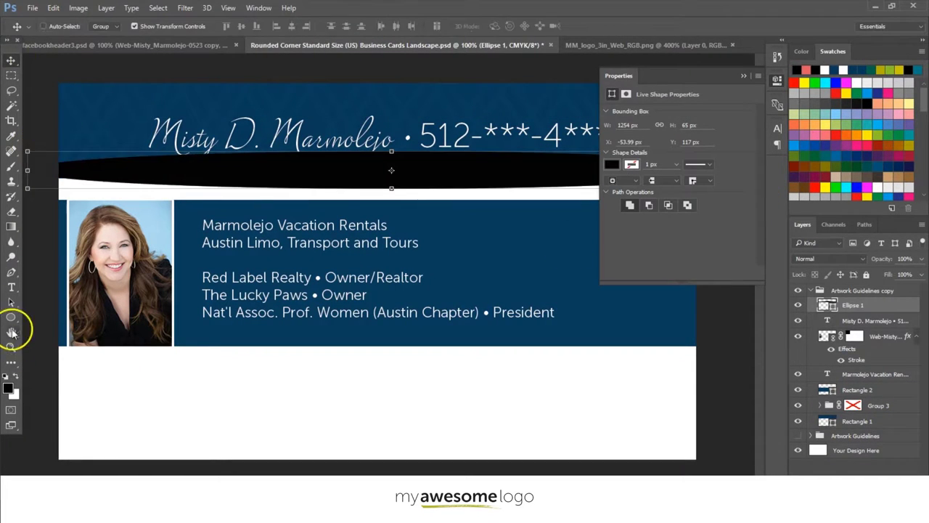
Fill the ellipse navy and place it beneath the header rectangle as a curved edge.
{"action": "left_click", "coordinate": [43, 26]}
{"action": "left_click_drag", "start_coordinate": [853, 305], "coordinate": [877, 434]}
{"action": "left_click", "coordinate": [11, 301]}
{"action": "left_click", "coordinate": [44, 26]}
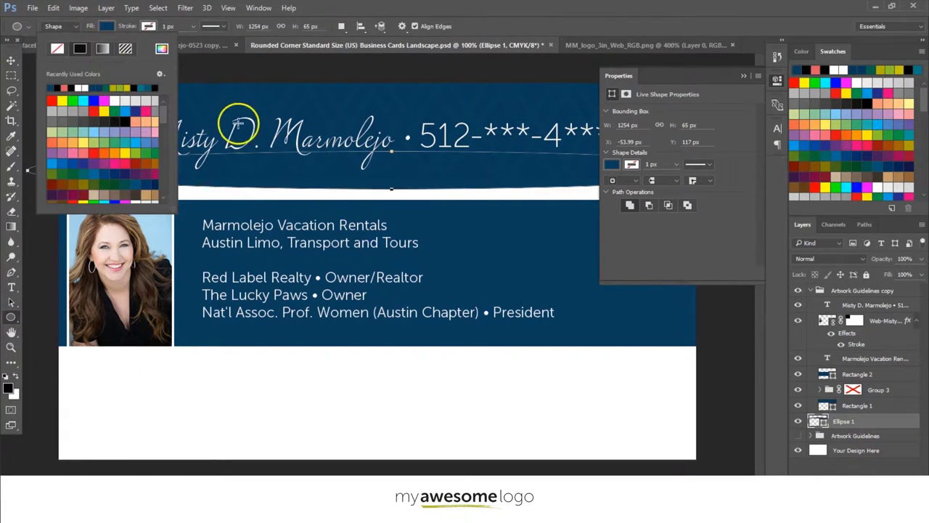
Re-enable the pattern group's mask and move the navy details box to the card's bottom.
{"action": "key", "text": "v"}
{"action": "left_click", "coordinate": [852, 390]}
{"action": "left_click_drag", "start_coordinate": [481, 111], "coordinate": [483, 124]}
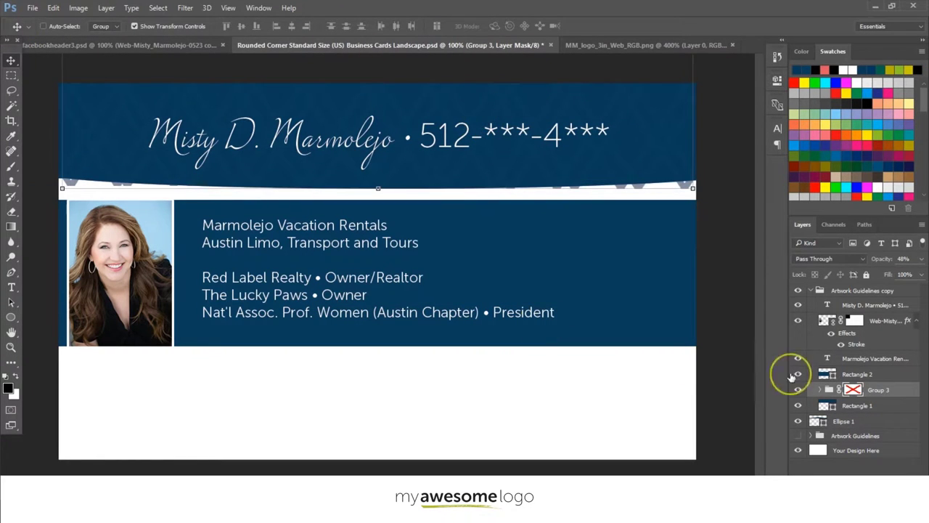
{"action": "right_click", "coordinate": [852, 389]}
{"action": "left_click", "coordinate": [827, 265]}
{"action": "left_click", "coordinate": [856, 374]}
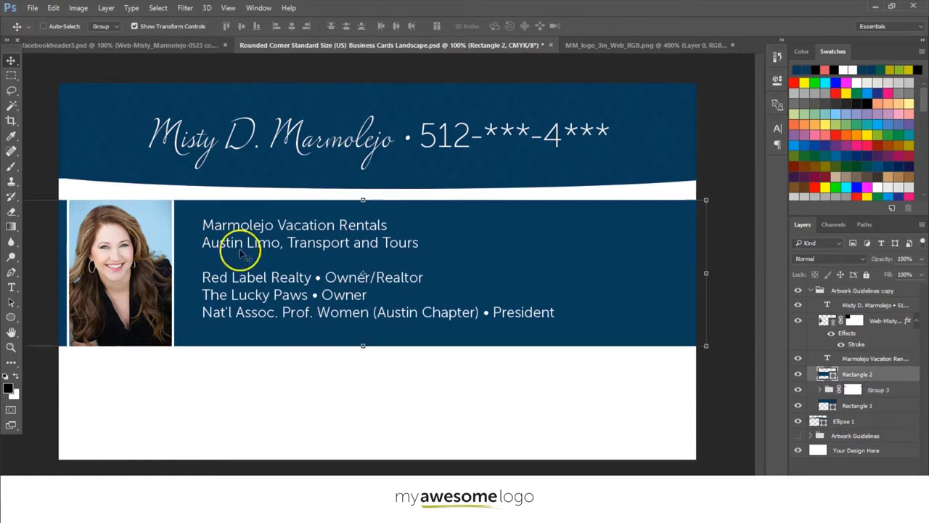
{"action": "left_click_drag", "start_coordinate": [267, 219], "coordinate": [271, 447]}
Change the details text colour to black.
{"action": "double_click", "coordinate": [827, 358]}
{"action": "left_click", "coordinate": [405, 26]}
{"action": "left_click", "coordinate": [587, 131]}
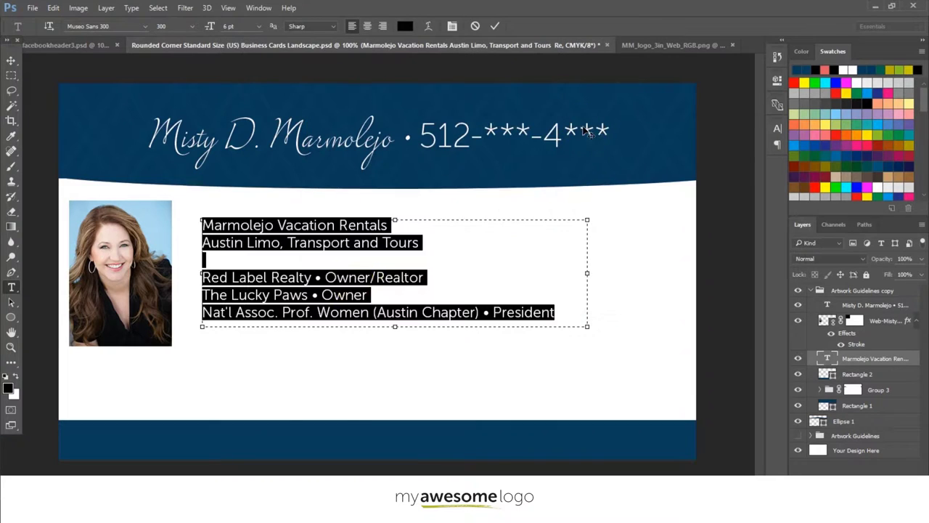
Commit the black text colour and move the details text block down and right.
{"action": "left_click", "coordinate": [11, 60]}
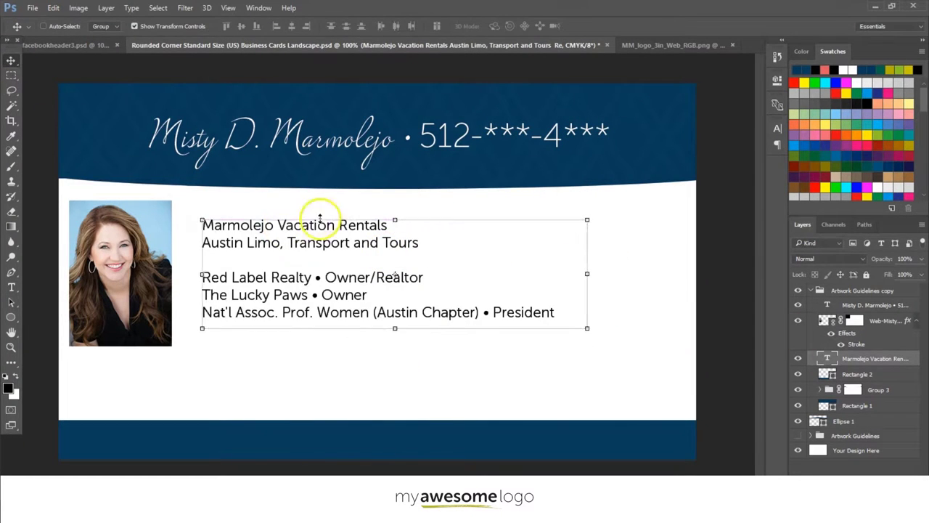
{"action": "left_click_drag", "start_coordinate": [373, 213], "coordinate": [384, 260]}
{"action": "double_click", "coordinate": [231, 340]}
{"action": "left_click", "coordinate": [535, 357]}
{"action": "left_click_drag", "start_coordinate": [535, 357], "coordinate": [222, 309]}
{"action": "left_click", "coordinate": [222, 309]}
{"action": "key", "text": "ctrl+z"}
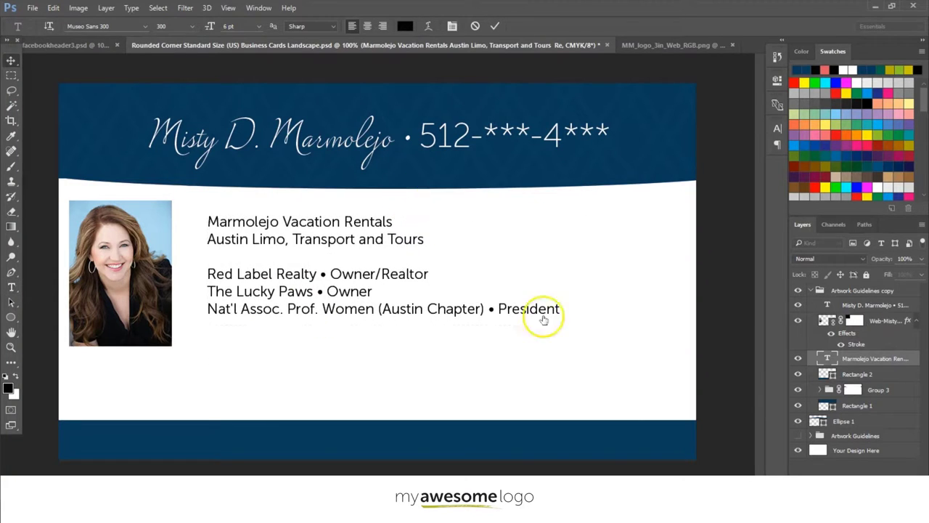
Move the photo right and place the Marmolejo Vacation Rentals text beside it.
{"action": "double_click", "coordinate": [871, 320]}
{"action": "key", "text": "Escape"}
{"action": "key", "text": "v"}
{"action": "left_click_drag", "start_coordinate": [131, 218], "coordinate": [211, 229]}
{"action": "left_click", "coordinate": [875, 357]}
{"action": "left_click_drag", "start_coordinate": [520, 268], "coordinate": [586, 272]}
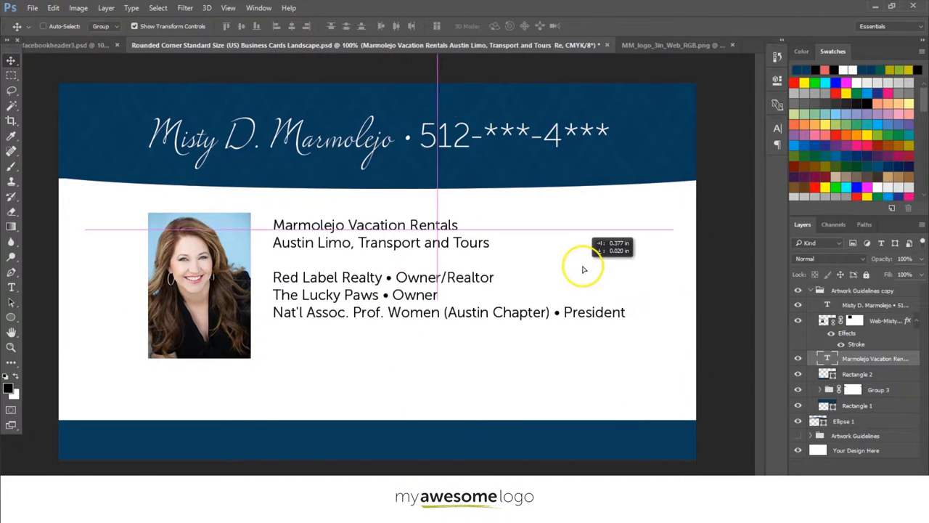
Enlarge the photo and lower the details text to align with it.
{"action": "left_click", "coordinate": [829, 322]}
{"action": "key", "text": "ctrl+t"}
{"action": "key", "text": "Return"}
{"action": "left_click", "coordinate": [875, 358]}
{"action": "left_click_drag", "start_coordinate": [557, 271], "coordinate": [557, 283]}
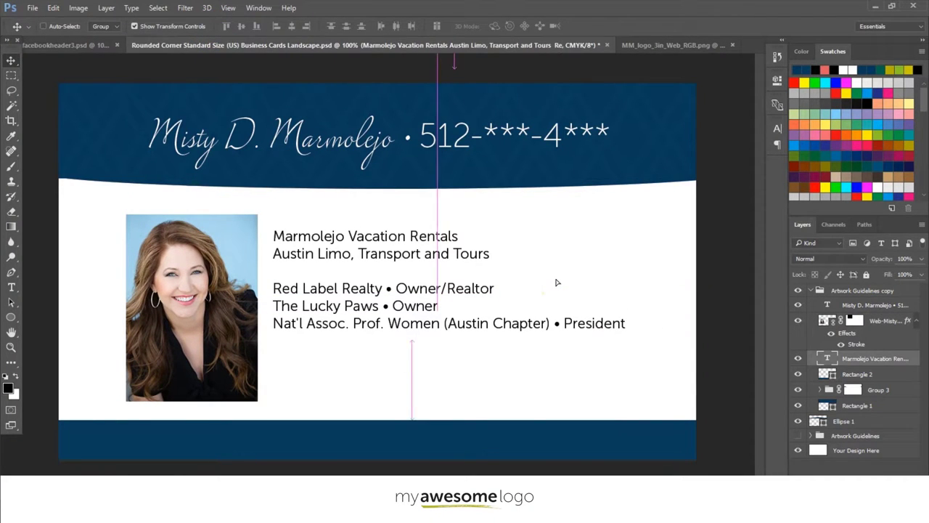
{"action": "left_click", "coordinate": [874, 422]}
{"action": "left_click", "coordinate": [798, 375]}
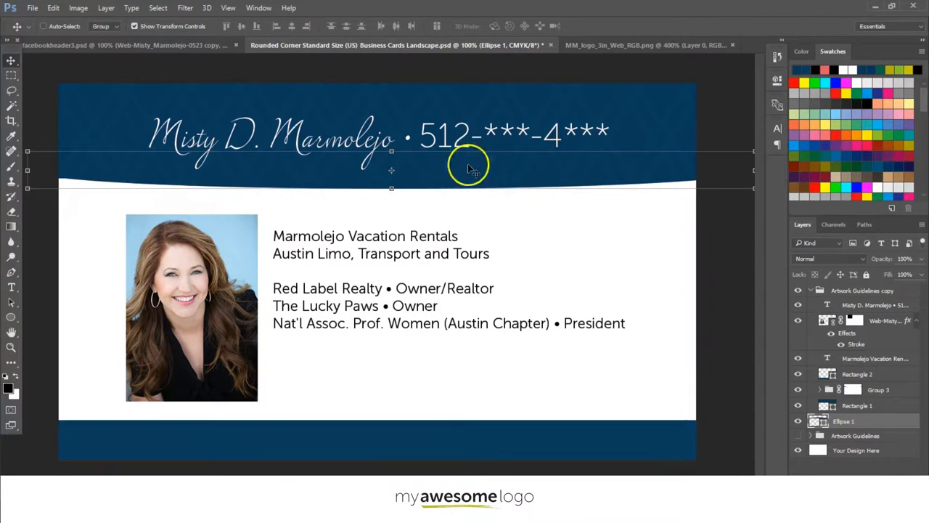
Copy the ellipse down to the bottom band and set the copy's fill colour.
{"action": "left_click_drag", "start_coordinate": [478, 352], "coordinate": [440, 429]}
{"action": "key", "text": "u"}
{"action": "left_click", "coordinate": [110, 27]}
{"action": "left_click", "coordinate": [586, 108]}
Collapse the design group and delete the name text and curves from the copy.
{"action": "key", "text": "v"}
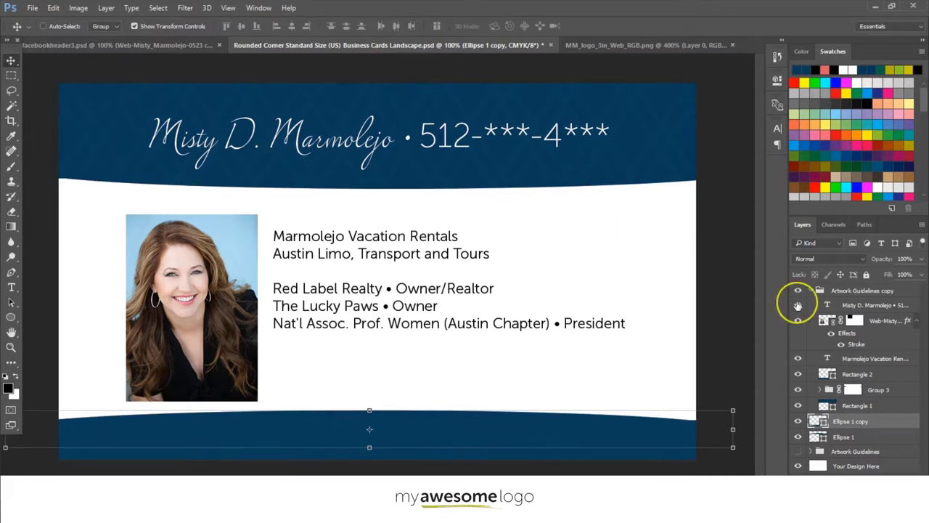
{"action": "left_click", "coordinate": [810, 290]}
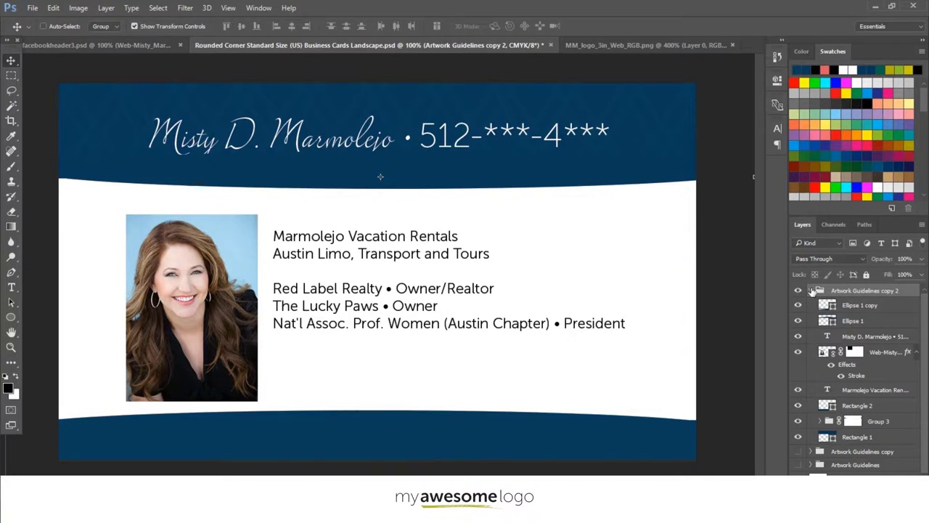
{"action": "key", "text": "Delete"}
{"action": "key", "text": "Delete"}
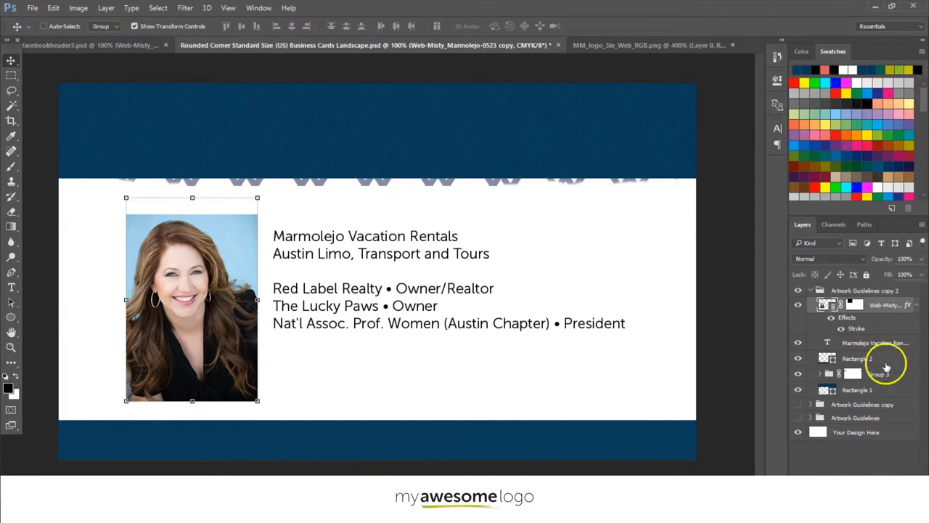
Duplicate the white band and skew its top and bottom edges into a tilted band.
{"action": "left_click", "coordinate": [342, 269]}
{"action": "left_click", "coordinate": [799, 416]}
{"action": "left_click", "coordinate": [856, 358]}
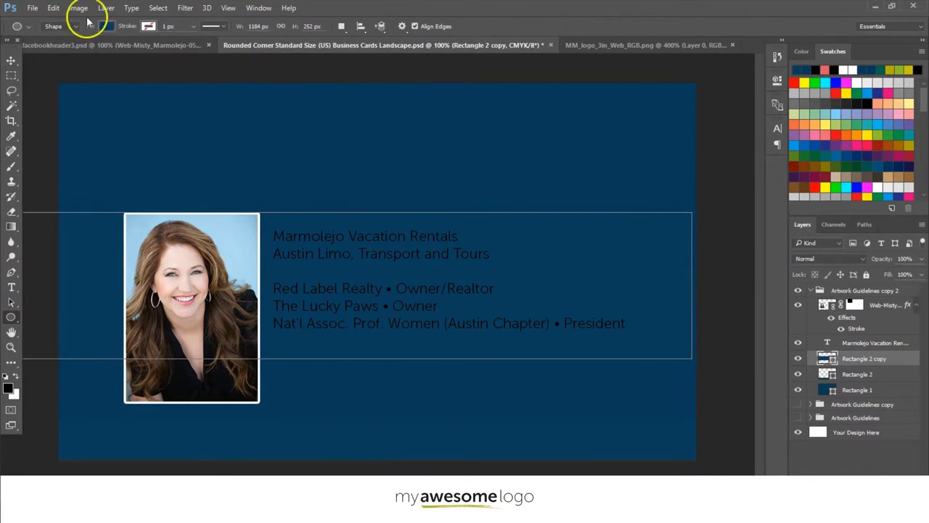
{"action": "key", "text": "ctrl+j"}
{"action": "key", "text": "ctrl+t"}
{"action": "left_click_drag", "start_coordinate": [435, 148], "coordinate": [369, 90]}
{"action": "left_click_drag", "start_coordinate": [682, 319], "coordinate": [715, 306]}
{"action": "key", "text": "Return"}
Duplicate the slanted band, flip the copy, and move it toward the bottom.
{"action": "key", "text": "ctrl+j"}
{"action": "left_click", "coordinate": [52, 7]}
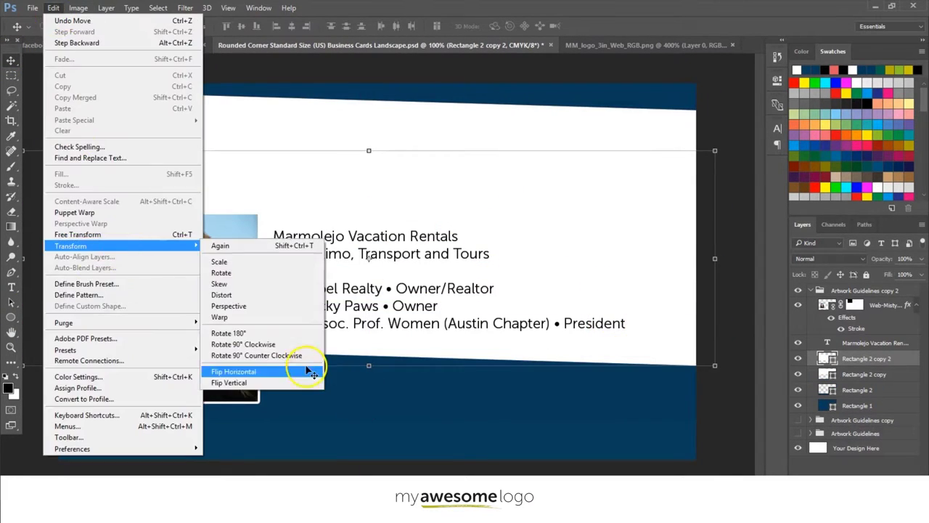
{"action": "left_click", "coordinate": [312, 373]}
{"action": "left_click_drag", "start_coordinate": [467, 300], "coordinate": [458, 412]}
{"action": "left_click_drag", "start_coordinate": [607, 336], "coordinate": [369, 278]}
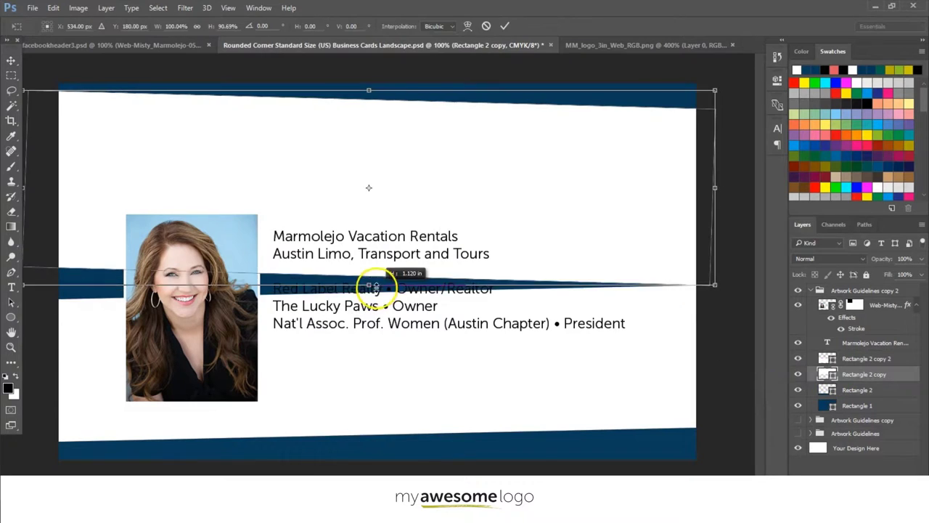
{"action": "key", "text": "Return"}
Apply the photo resize and shift the business text right and down.
{"action": "left_click", "coordinate": [863, 405]}
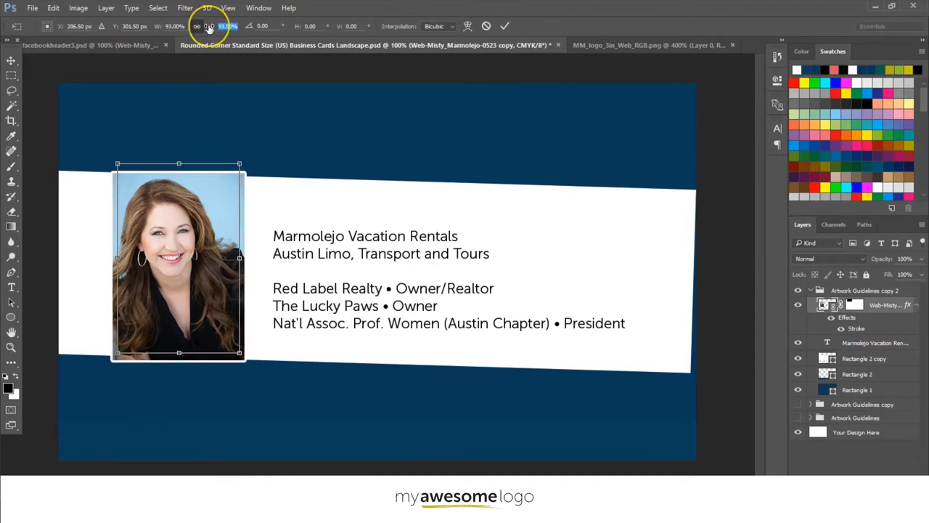
{"action": "key", "text": "v"}
{"action": "left_click_drag", "start_coordinate": [464, 121], "coordinate": [480, 127]}
{"action": "left_click", "coordinate": [864, 290]}
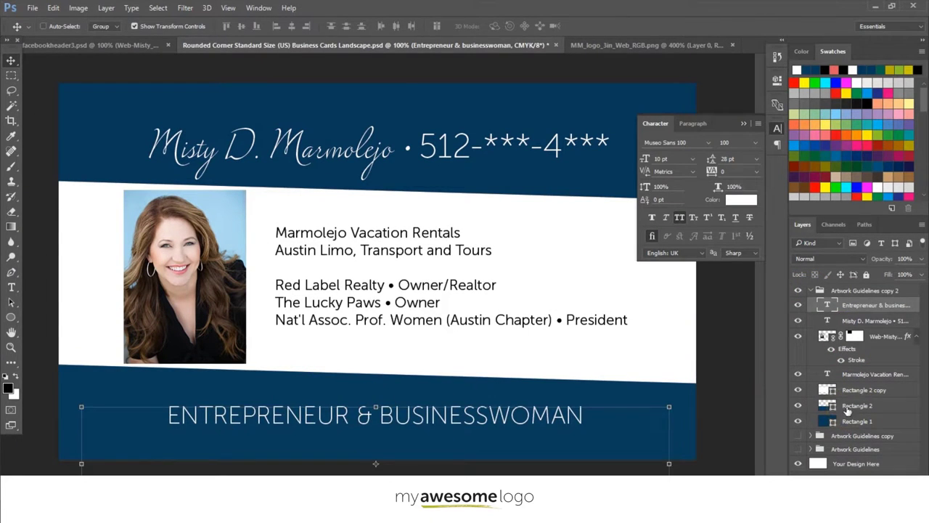
Recolour the bottom band light blue, sampled from the photo.
{"action": "left_click", "coordinate": [847, 405]}
{"action": "key", "text": "u"}
{"action": "left_click", "coordinate": [107, 26]}
{"action": "left_click", "coordinate": [68, 84]}
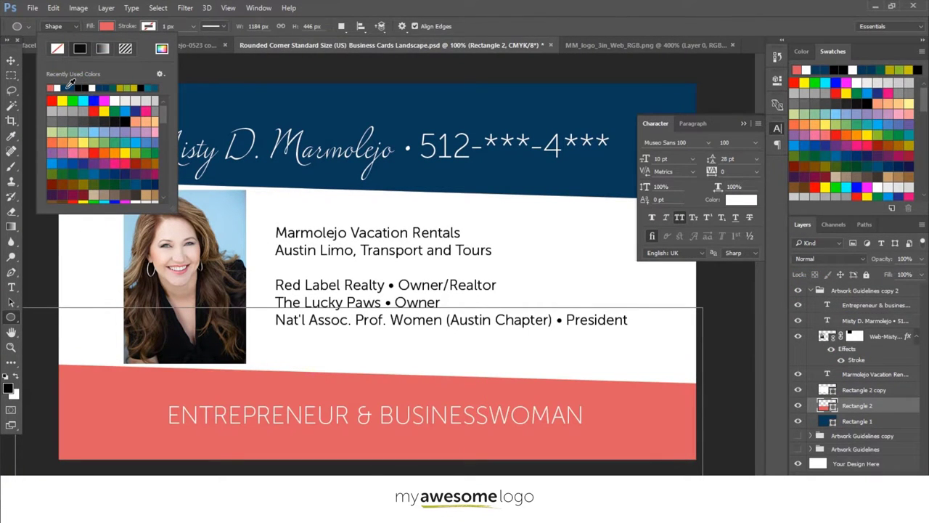
{"action": "left_click", "coordinate": [161, 48]}
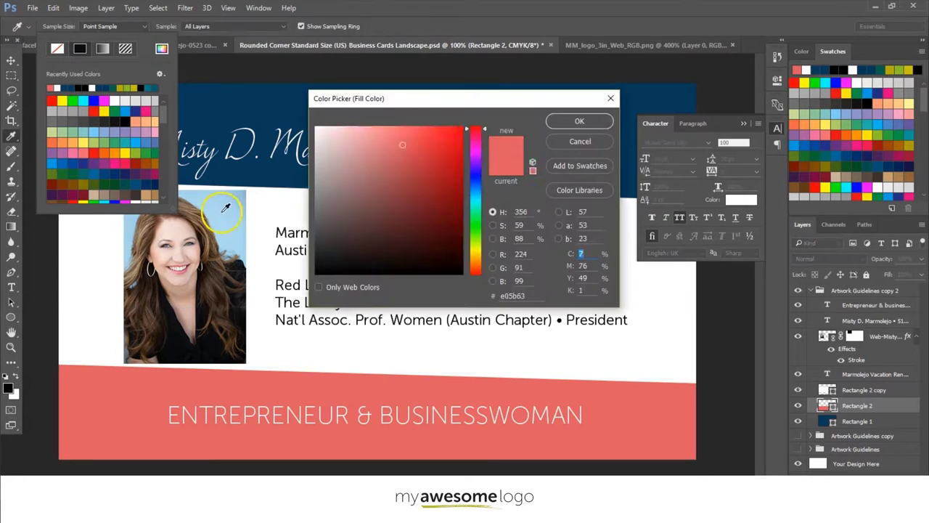
{"action": "left_click", "coordinate": [567, 121]}
Add a drop shadow to the ENTREPRENEUR & BUSINESSWOMAN tagline.
{"action": "double_click", "coordinate": [828, 305]}
{"action": "left_click", "coordinate": [316, 415]}
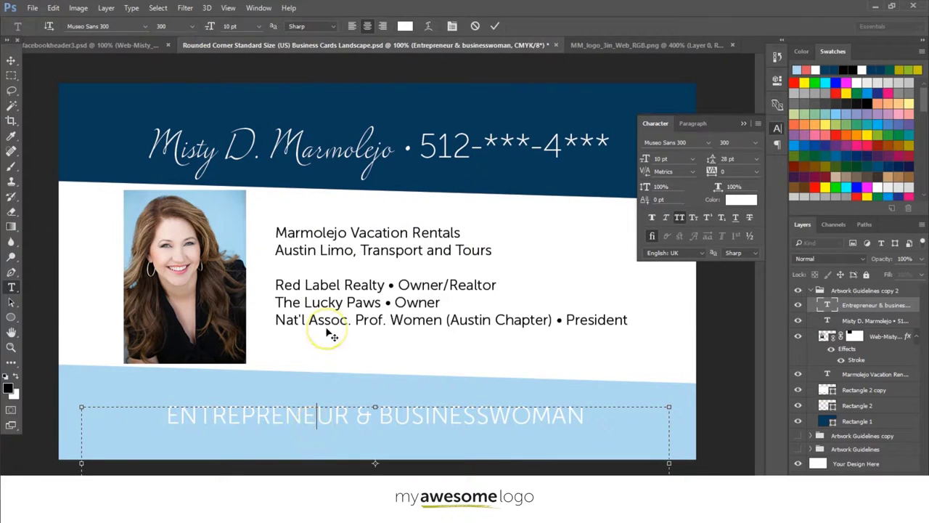
{"action": "double_click", "coordinate": [904, 307]}
{"action": "left_click", "coordinate": [508, 268]}
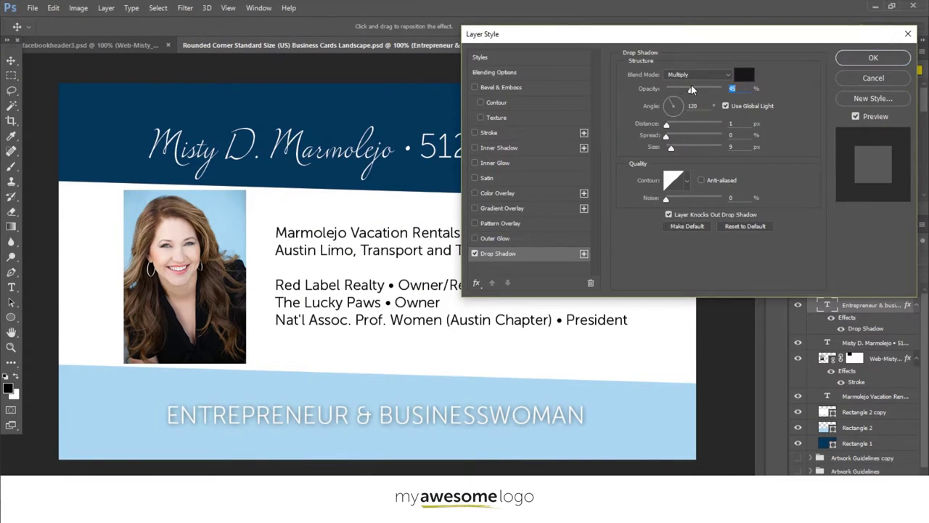
{"action": "left_click", "coordinate": [878, 69]}
Delete the script name from the header line and place the block-letter name artwork.
{"action": "left_click", "coordinate": [328, 150]}
{"action": "left_click_drag", "start_coordinate": [327, 150], "coordinate": [280, 138]}
{"action": "key", "text": "Delete"}
{"action": "key", "text": "ctrl+shift+r"}
{"action": "left_click", "coordinate": [746, 124]}
{"action": "left_click", "coordinate": [167, 45]}
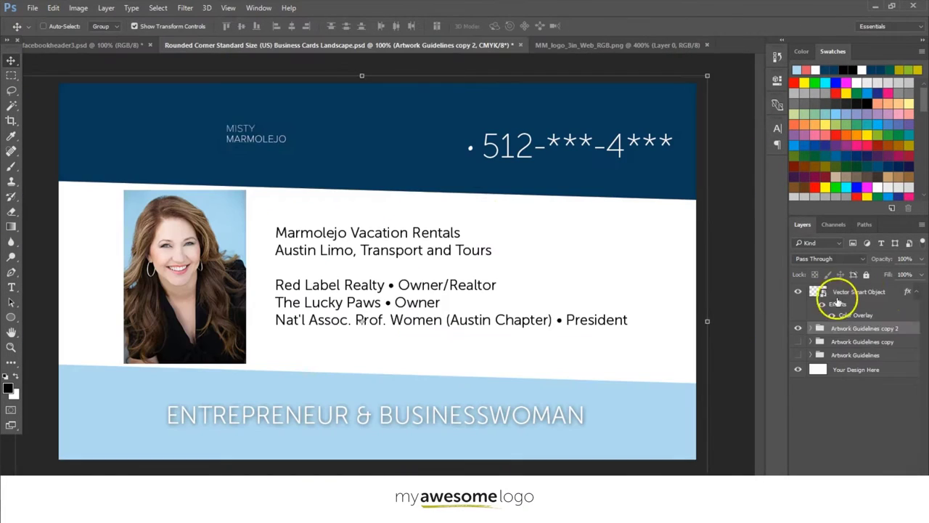
Position the name artwork at the top left with a new height, and move the phone number.
{"action": "left_click_drag", "start_coordinate": [860, 281], "coordinate": [197, 45]}
{"action": "left_click", "coordinate": [229, 26]}
{"action": "key", "text": "Return"}
{"action": "mouse_move", "coordinate": [254, 130]}
{"action": "left_mouse_down"}
{"action": "mouse_move", "coordinate": [464, 98]}
{"action": "mouse_move", "coordinate": [580, 124]}
{"action": "mouse_move", "coordinate": [294, 129]}
{"action": "left_mouse_up"}
Shrink the name artwork above the business text and lower the text block.
{"action": "left_click", "coordinate": [859, 291]}
{"action": "double_click", "coordinate": [855, 315]}
{"action": "left_click", "coordinate": [601, 114]}
{"action": "key", "text": "ctrl+t"}
{"action": "left_click_drag", "start_coordinate": [594, 128], "coordinate": [372, 211]}
{"action": "key", "text": "Return"}
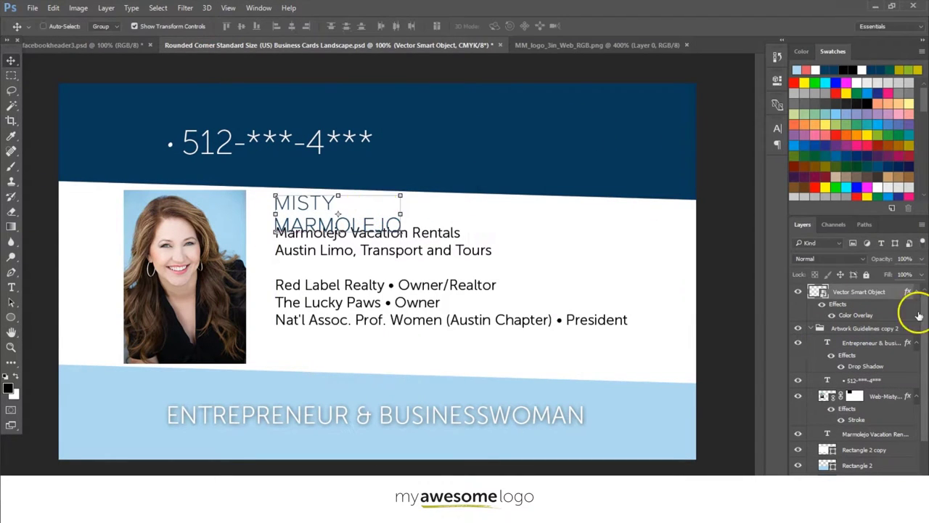
{"action": "left_click_drag", "start_coordinate": [585, 325], "coordinate": [585, 352]}
Move the ENTREPRENEUR & BUSINESSWOMAN tagline up into the top navy band.
{"action": "left_click", "coordinate": [859, 291]}
{"action": "key", "text": "ctrl+t"}
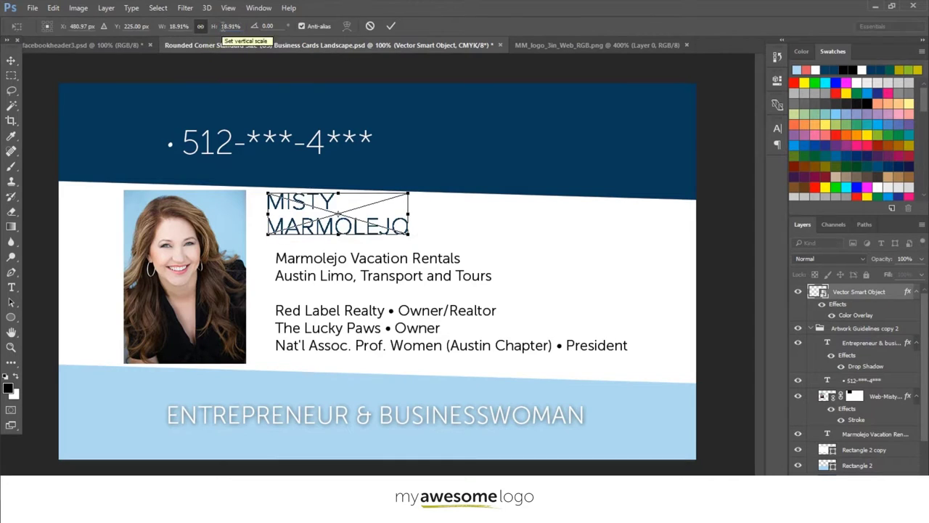
{"action": "key", "text": "Return"}
{"action": "left_click_drag", "start_coordinate": [305, 190], "coordinate": [312, 192]}
{"action": "left_click", "coordinate": [871, 342]}
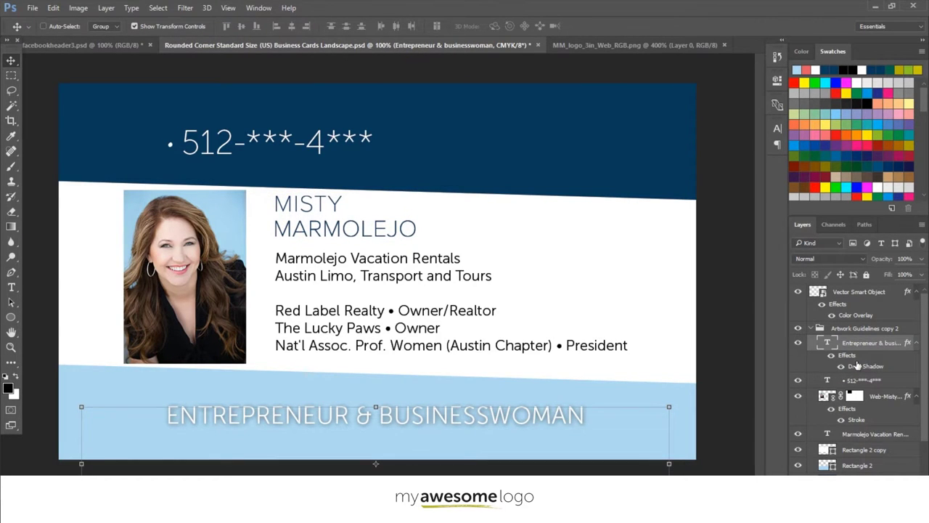
{"action": "left_click_drag", "start_coordinate": [521, 429], "coordinate": [523, 146]}
Set the phone line to 10 pt and centre it in the bottom band.
{"action": "double_click", "coordinate": [828, 380]}
{"action": "left_click", "coordinate": [259, 26]}
{"action": "left_click", "coordinate": [270, 51]}
{"action": "left_click", "coordinate": [231, 416]}
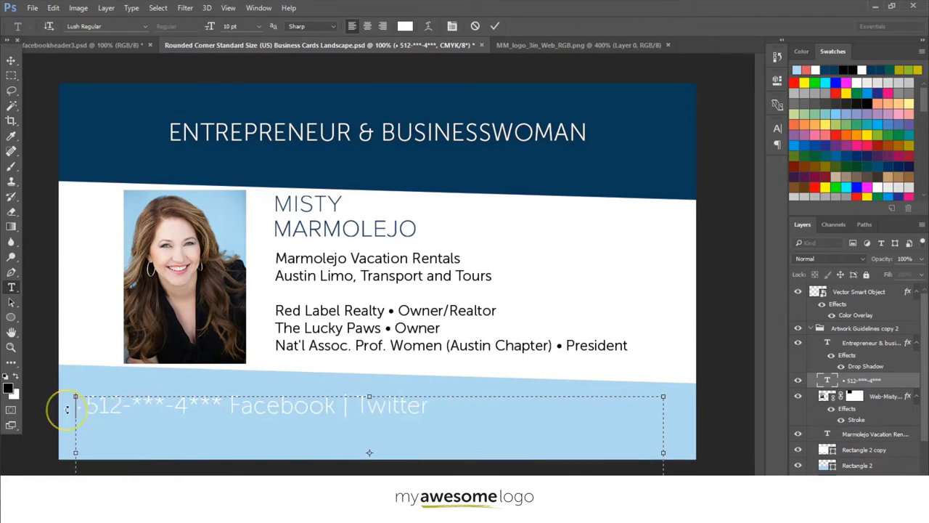
{"action": "key", "text": "ctrl+a"}
{"action": "key", "text": "ctrl+shift+c"}
{"action": "key", "text": "ctrl+Return"}
{"action": "key", "text": "v"}
{"action": "left_click", "coordinate": [491, 234]}
{"action": "left_click", "coordinate": [619, 295]}
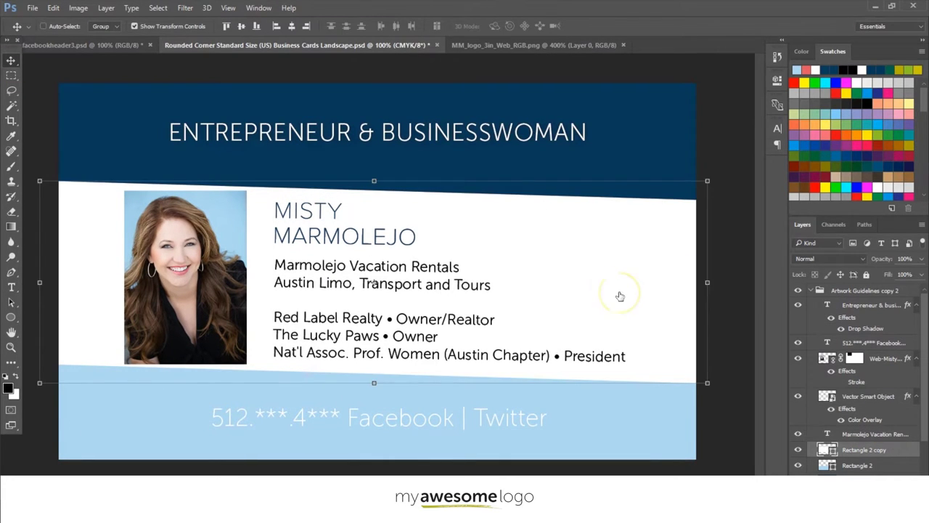
Give the white band an inner shadow with reduced opacity.
{"action": "double_click", "coordinate": [893, 449]}
{"action": "left_click", "coordinate": [474, 147]}
{"action": "left_click_drag", "start_coordinate": [707, 89], "coordinate": [687, 90]}
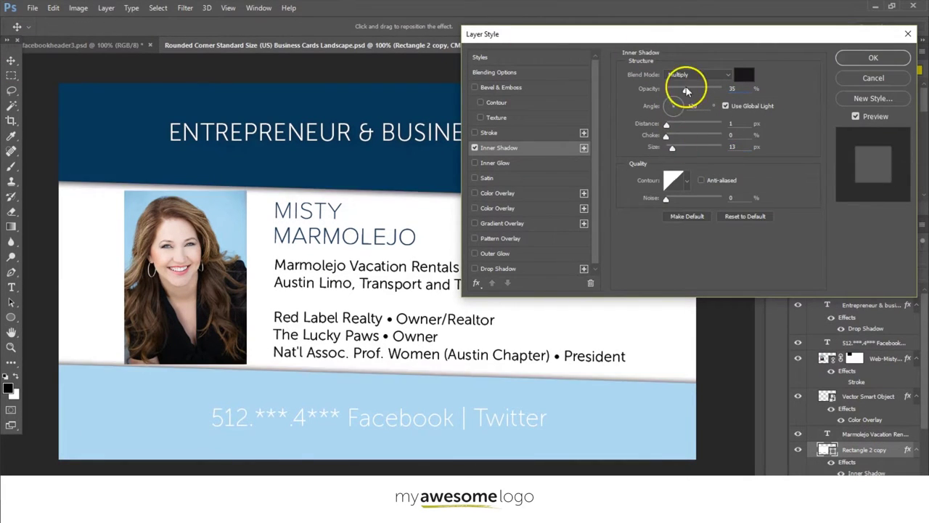
{"action": "left_click", "coordinate": [873, 58]}
Resize the photo, then hide the navy front design and collapse the logo back group.
{"action": "left_click", "coordinate": [240, 186]}
{"action": "key", "text": "ctrl+t"}
{"action": "key", "text": "Return"}
{"action": "left_click", "coordinate": [798, 290]}
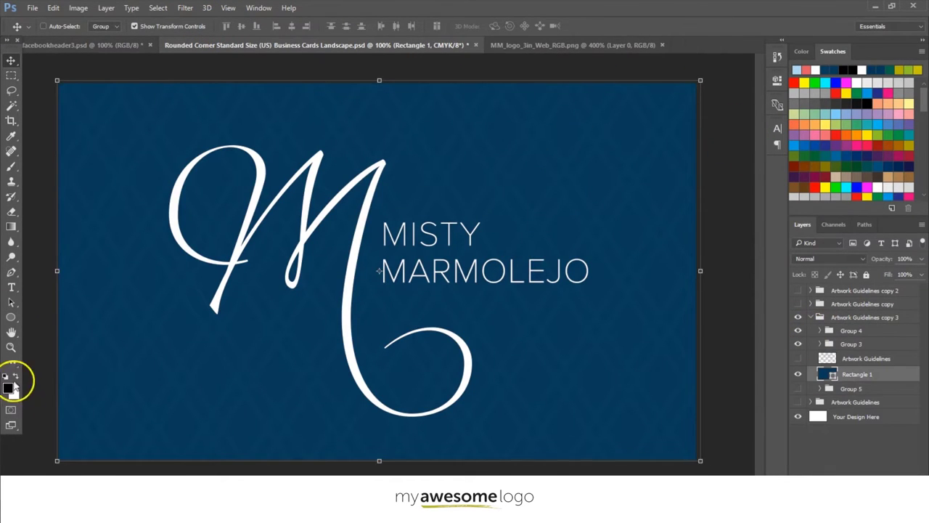
{"action": "left_click", "coordinate": [810, 317]}
Duplicate the design group, then show and expand the new copy.
{"action": "left_click", "coordinate": [856, 290]}
{"action": "right_click", "coordinate": [856, 290]}
{"action": "left_click", "coordinate": [762, 189]}
{"action": "key", "text": "Return"}
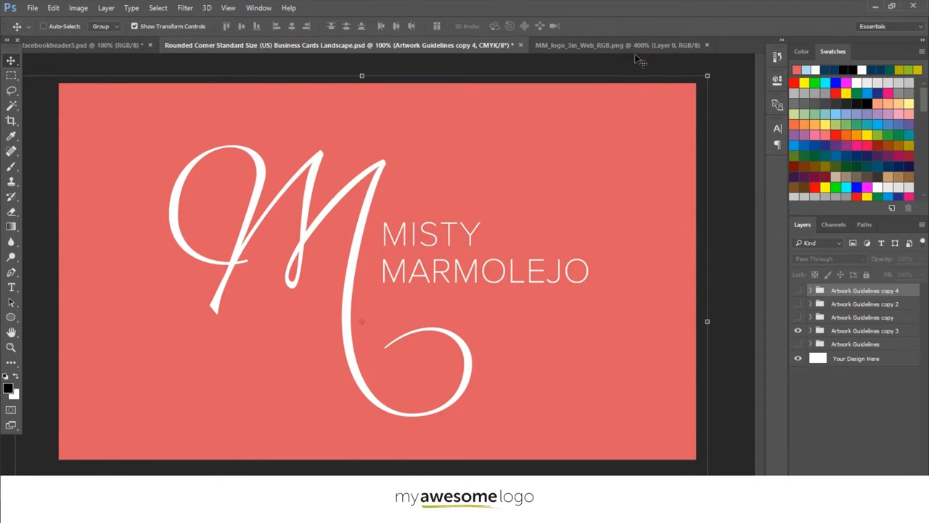
{"action": "left_click", "coordinate": [809, 290]}
{"action": "left_click", "coordinate": [887, 372]}
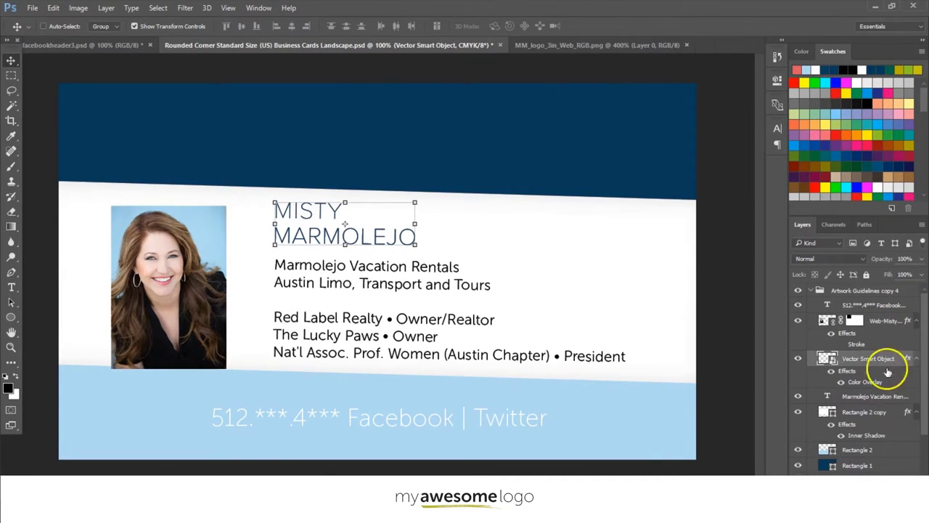
Delete the white band, recolour the background coral, and move the light-blue block left.
{"action": "left_click", "coordinate": [863, 412]}
{"action": "key", "text": "Delete"}
{"action": "mouse_move", "coordinate": [570, 362]}
{"action": "left_mouse_down"}
{"action": "mouse_move", "coordinate": [686, 208]}
{"action": "mouse_move", "coordinate": [716, 400]}
{"action": "left_mouse_up"}
{"action": "left_click", "coordinate": [45, 83]}
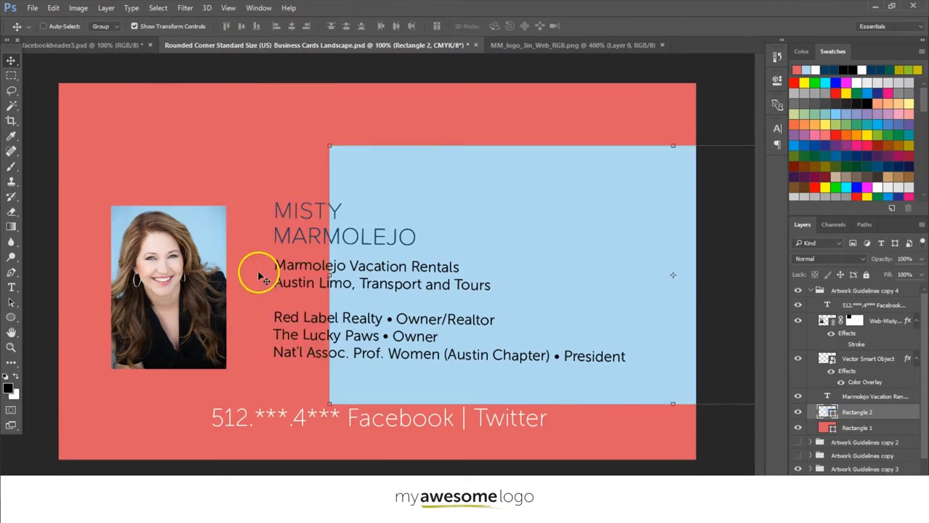
{"action": "left_click_drag", "start_coordinate": [561, 211], "coordinate": [249, 208]}
Arrange the text and photo on the light-blue block and bring in the M logo for resizing.
{"action": "left_click_drag", "start_coordinate": [461, 335], "coordinate": [589, 327]}
{"action": "left_click_drag", "start_coordinate": [375, 271], "coordinate": [400, 269]}
{"action": "left_click", "coordinate": [811, 291]}
{"action": "left_click_drag", "start_coordinate": [846, 394], "coordinate": [805, 291]}
{"action": "key", "text": "ctrl+t"}
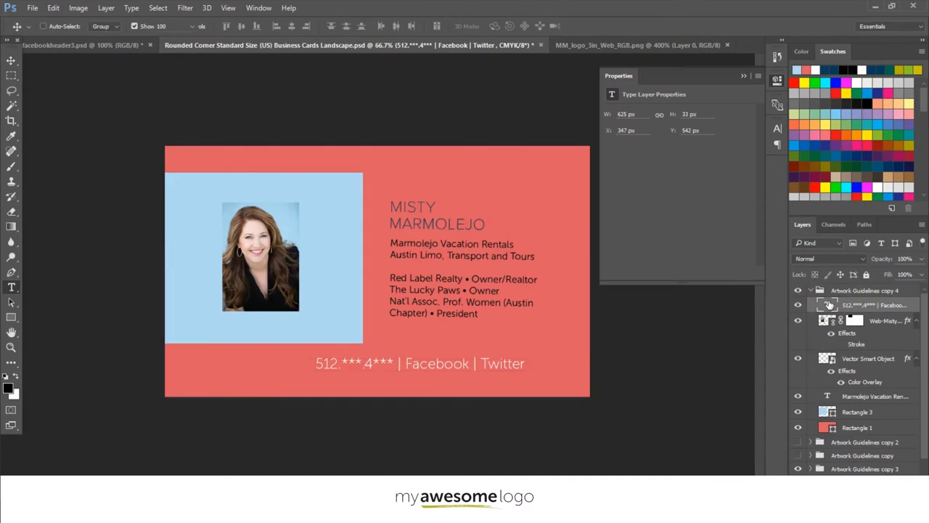
Lower the phone and social links line, realign the business text, and hide the coral front.
{"action": "double_click", "coordinate": [829, 305]}
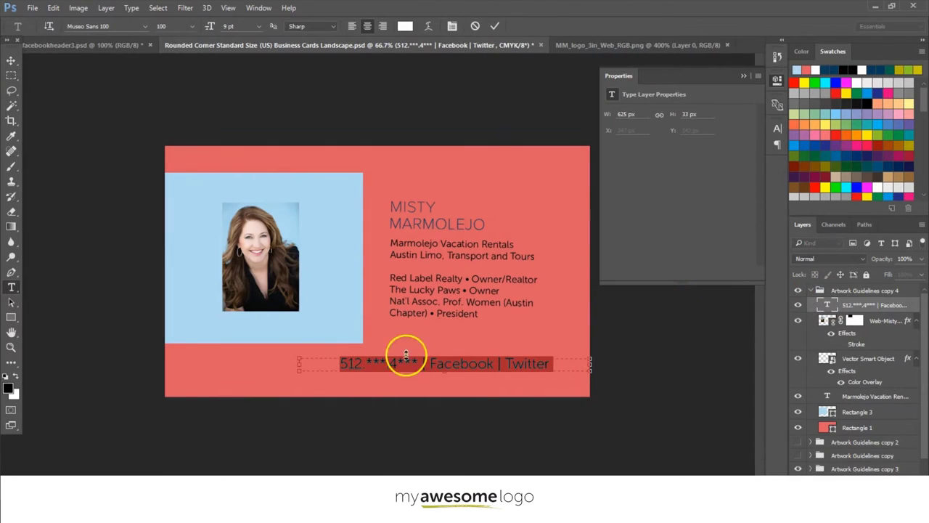
{"action": "left_click_drag", "start_coordinate": [388, 364], "coordinate": [388, 376]}
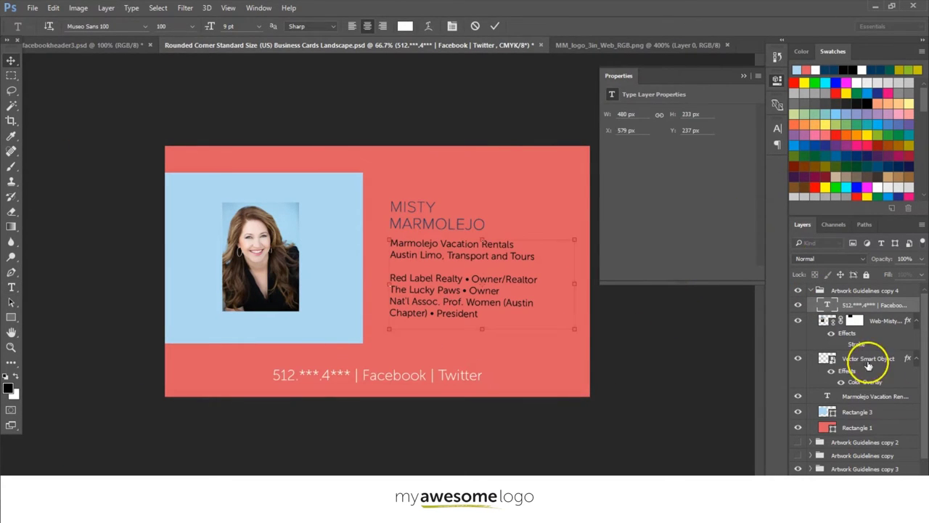
{"action": "left_click", "coordinate": [875, 395]}
{"action": "key", "text": "v"}
{"action": "left_click_drag", "start_coordinate": [516, 235], "coordinate": [489, 238]}
{"action": "left_click_drag", "start_coordinate": [560, 332], "coordinate": [561, 340]}
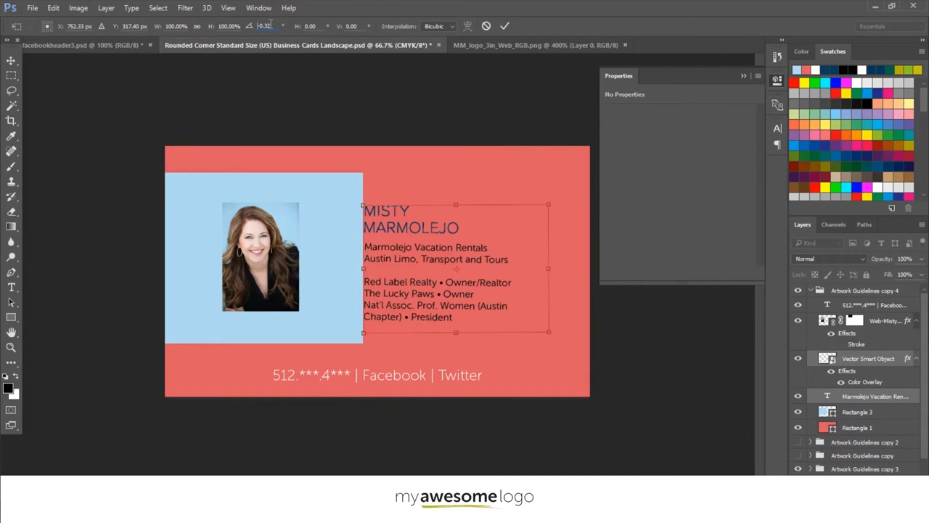
{"action": "left_click_drag", "start_coordinate": [520, 185], "coordinate": [545, 178]}
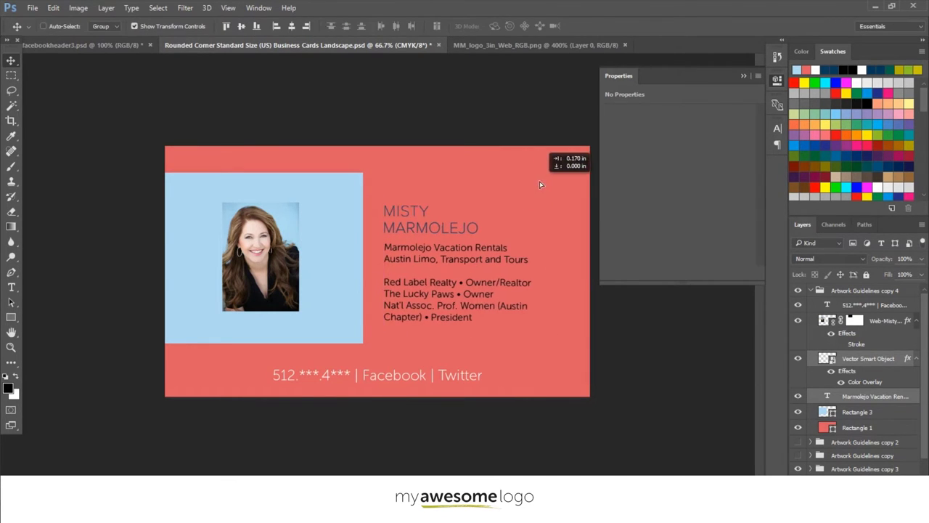
{"action": "left_click", "coordinate": [813, 291]}
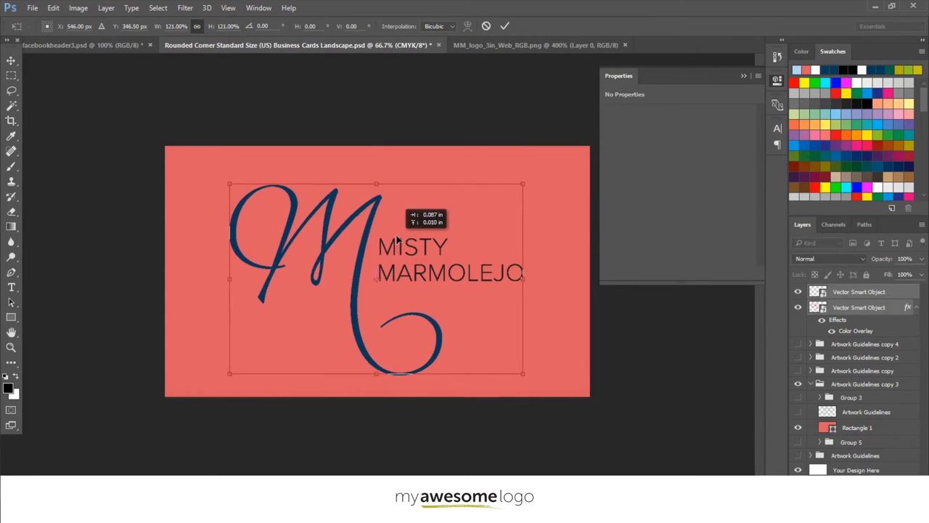
Apply the M logo resize and copy the white Color Overlay onto both logo layers.
{"action": "key", "text": "Return"}
{"action": "left_click_drag", "start_coordinate": [900, 307], "coordinate": [895, 298]}
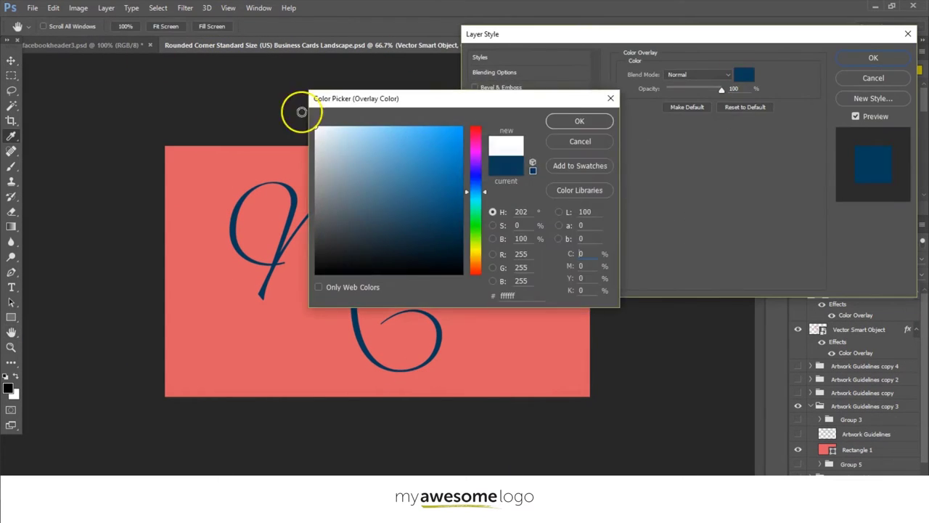
{"action": "left_click_drag", "start_coordinate": [840, 352], "coordinate": [832, 355]}
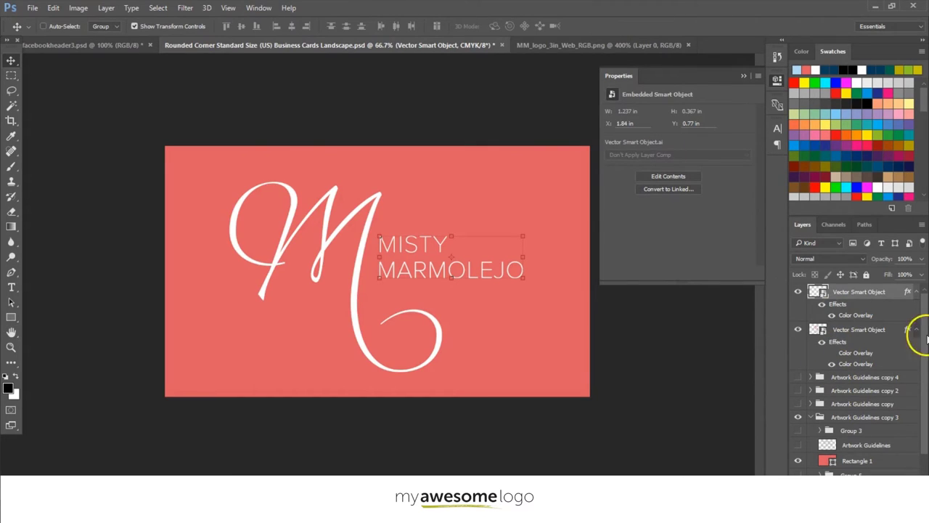
{"action": "scroll", "coordinate": [924, 354], "scroll_direction": "down", "scroll_amount": 3}
Narrow the front's light-blue Rectangle 3 block into a vertical strip.
{"action": "left_click", "coordinate": [809, 336]}
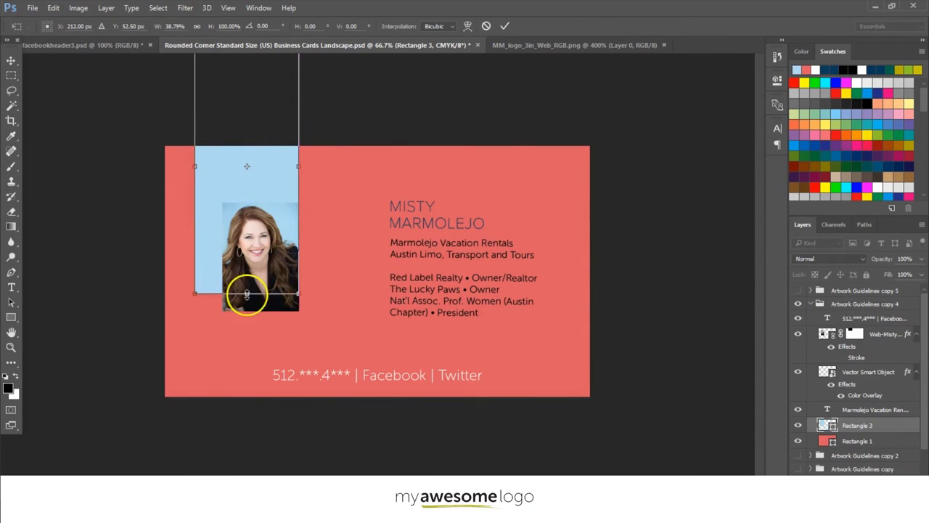
{"action": "mouse_move", "coordinate": [247, 294]}
{"action": "left_mouse_down"}
{"action": "mouse_move", "coordinate": [247, 228]}
{"action": "mouse_move", "coordinate": [269, 214]}
{"action": "mouse_move", "coordinate": [282, 230]}
{"action": "left_mouse_up"}
{"action": "key", "text": "Return"}
{"action": "key", "text": "Return"}
Move the business text block left beside the portrait and adjust the contact line's font size.
{"action": "left_click", "coordinate": [871, 409]}
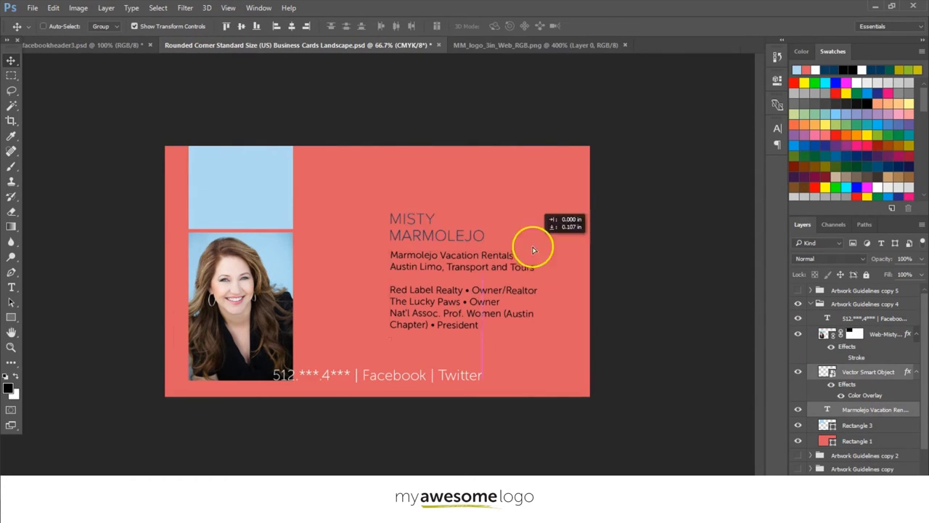
{"action": "left_click_drag", "start_coordinate": [539, 228], "coordinate": [466, 271]}
{"action": "double_click", "coordinate": [829, 410]}
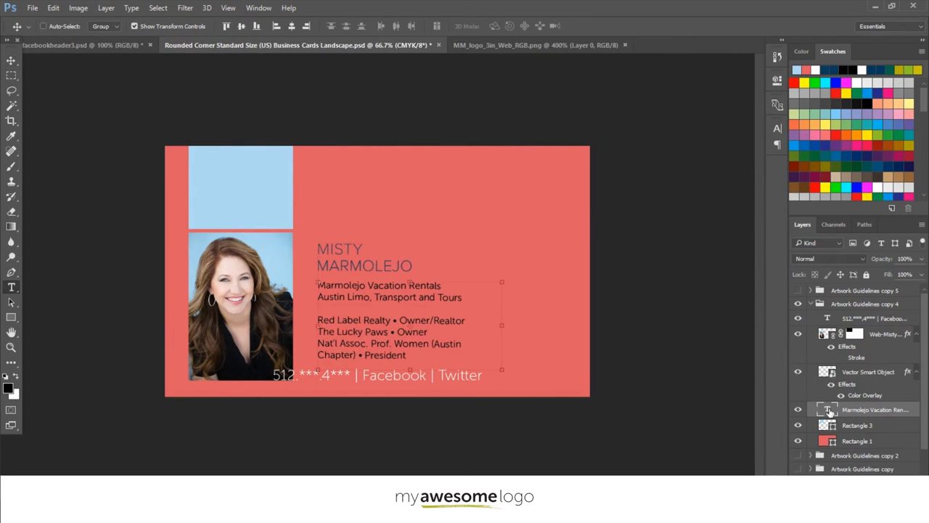
{"action": "double_click", "coordinate": [827, 317]}
{"action": "left_click", "coordinate": [259, 26]}
{"action": "left_click", "coordinate": [260, 26]}
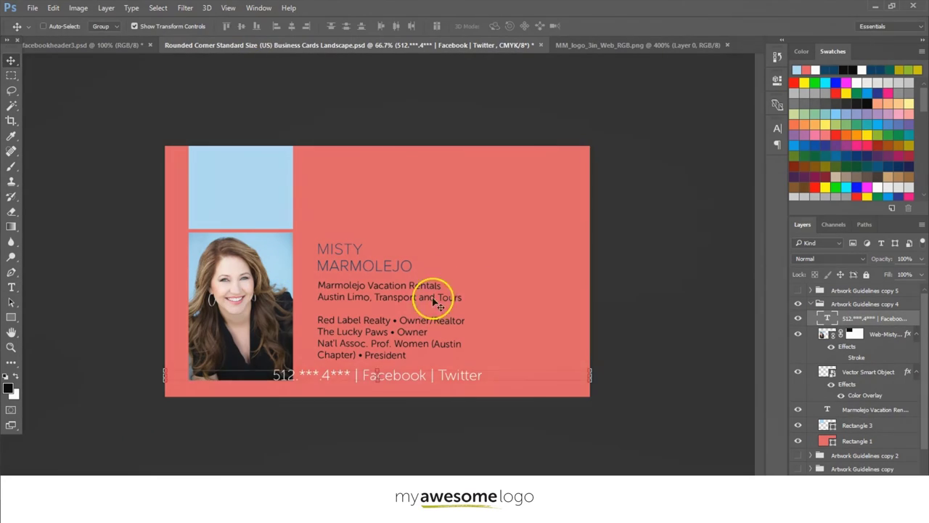